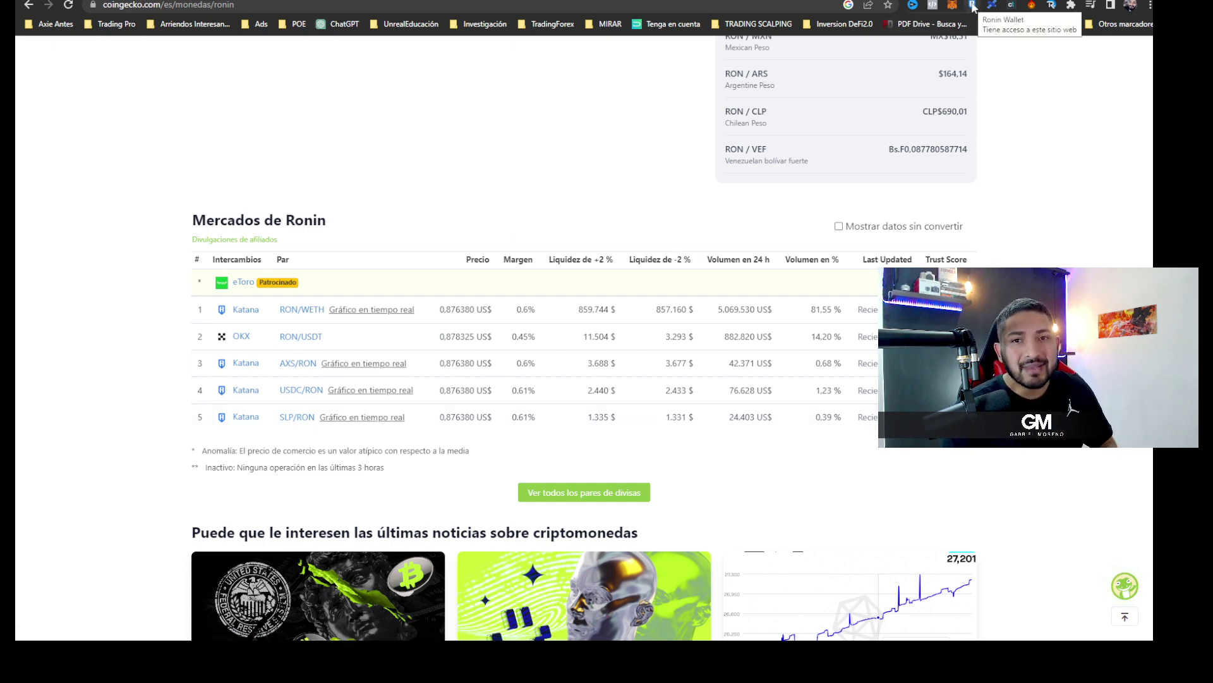
Open the Ronin Wallet extension and unlock it by entering the wallet password.
{"action": "left_click", "coordinate": [972, 6]}
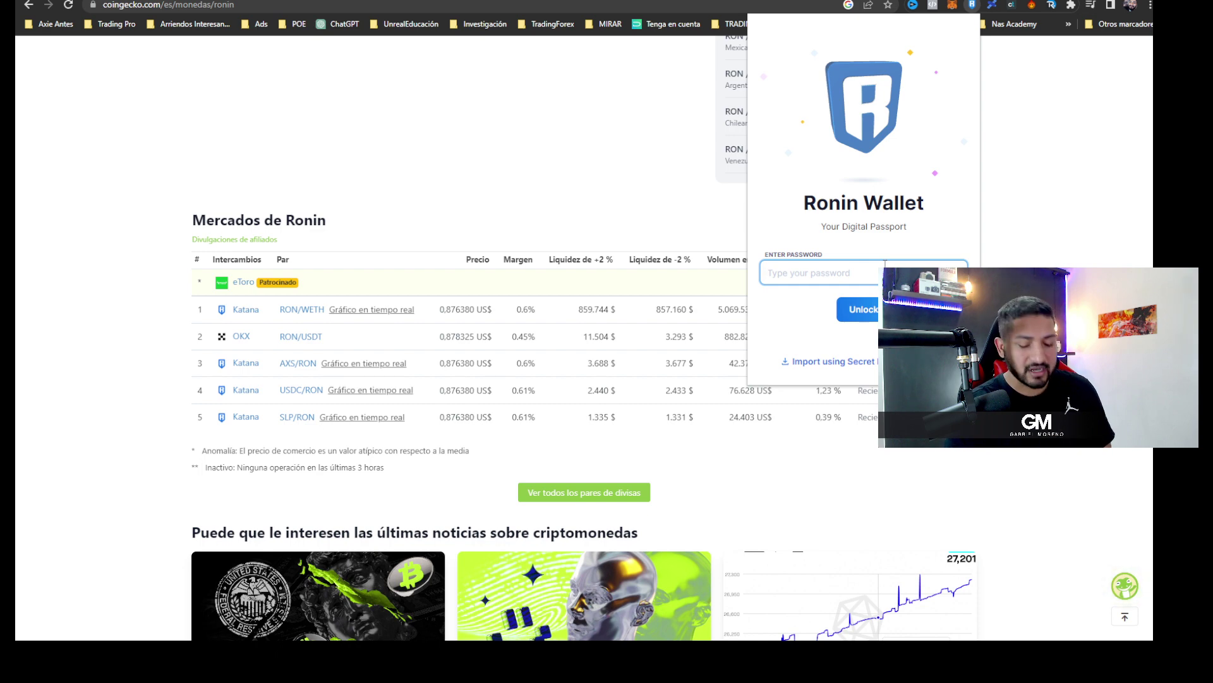
{"action": "type", "text": "*****"}
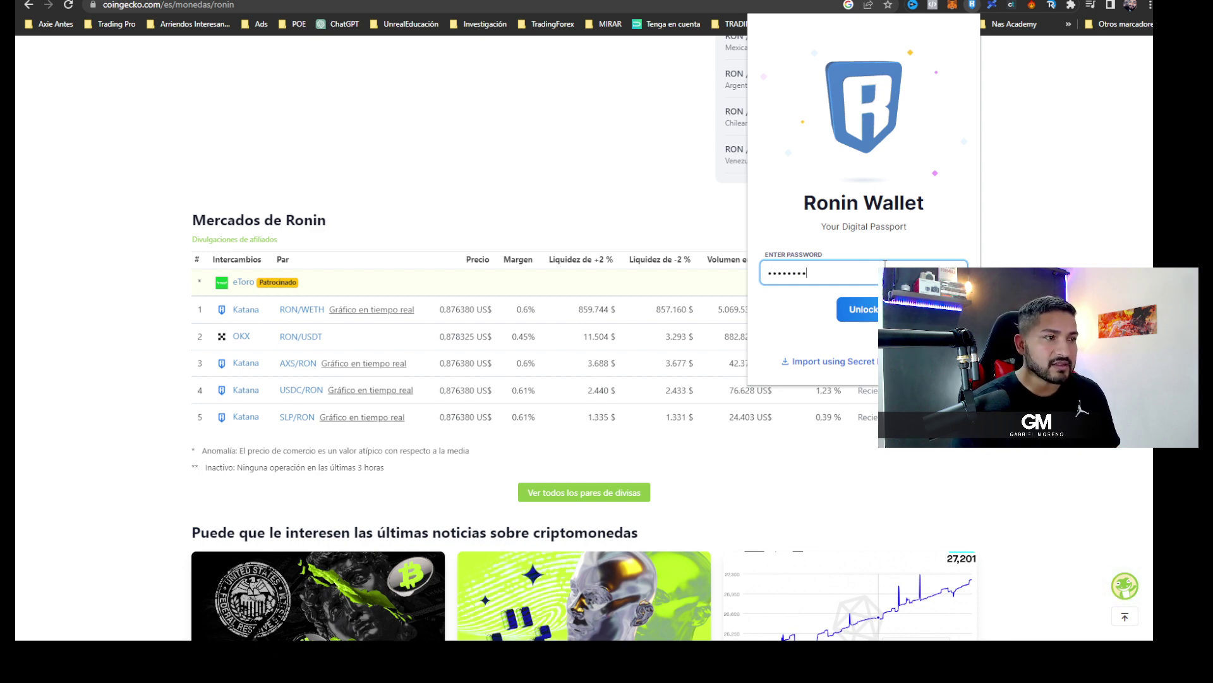
{"action": "key", "text": "Return"}
Browse the wallet's account list and select the Trezor #1 account.
{"action": "left_click", "coordinate": [961, 45]}
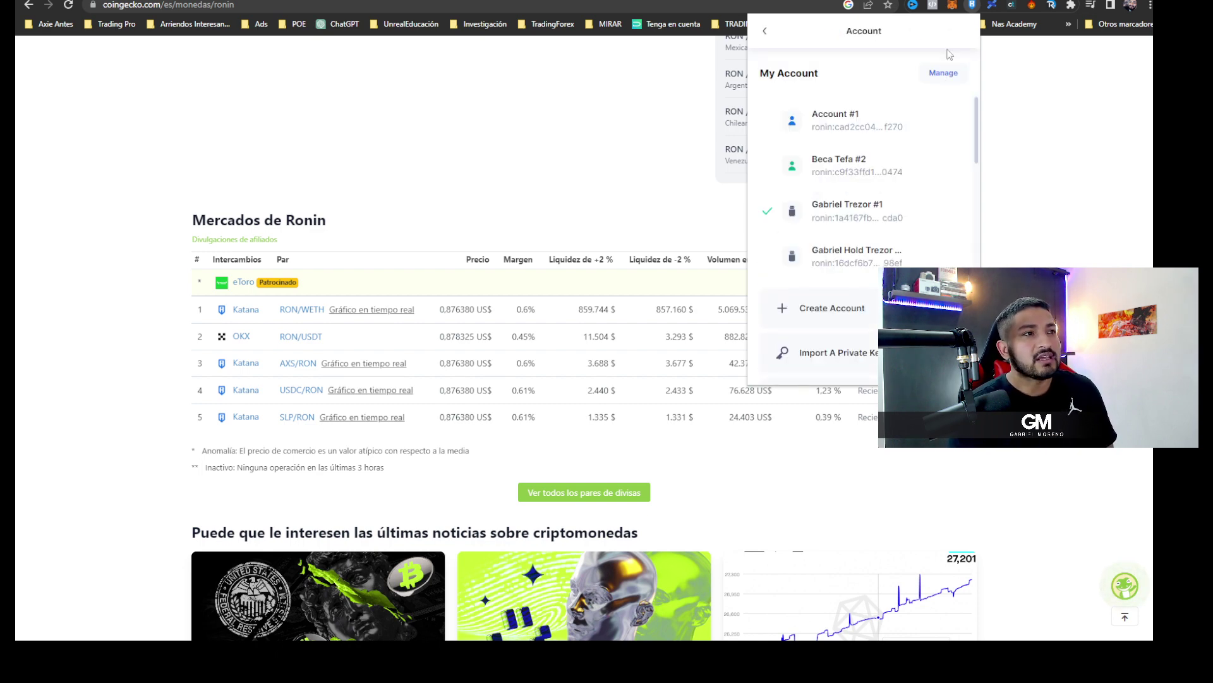
{"action": "scroll", "coordinate": [850, 167], "scroll_direction": "down", "scroll_amount": 5}
{"action": "scroll", "coordinate": [847, 177], "scroll_direction": "up", "scroll_amount": 4}
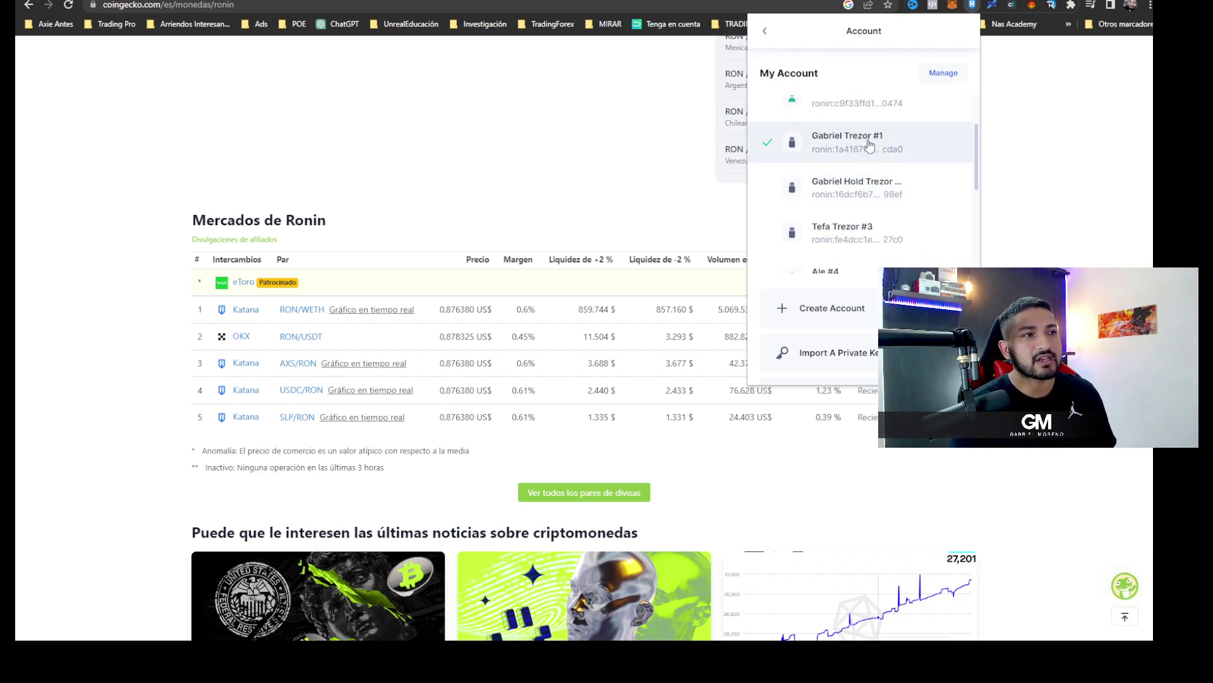
{"action": "left_click", "coordinate": [845, 151]}
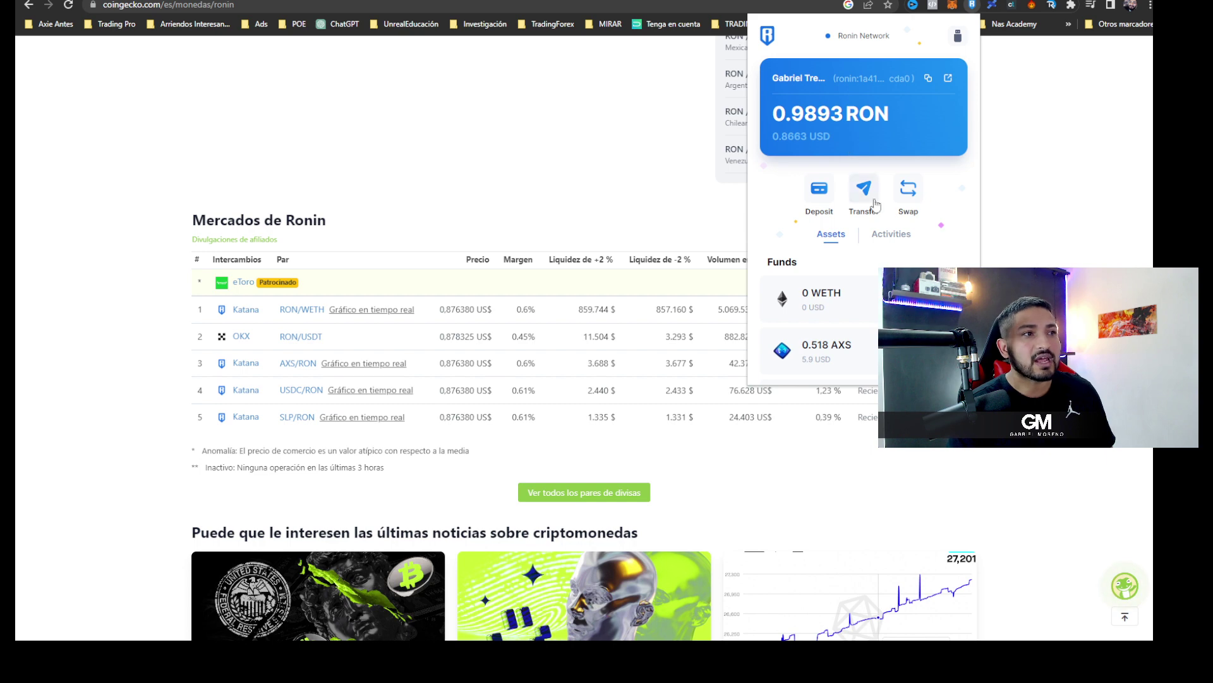
Start a deposit by purchasing assets on Ronin and open the purchase form for Ronin RON.
{"action": "left_click", "coordinate": [821, 192]}
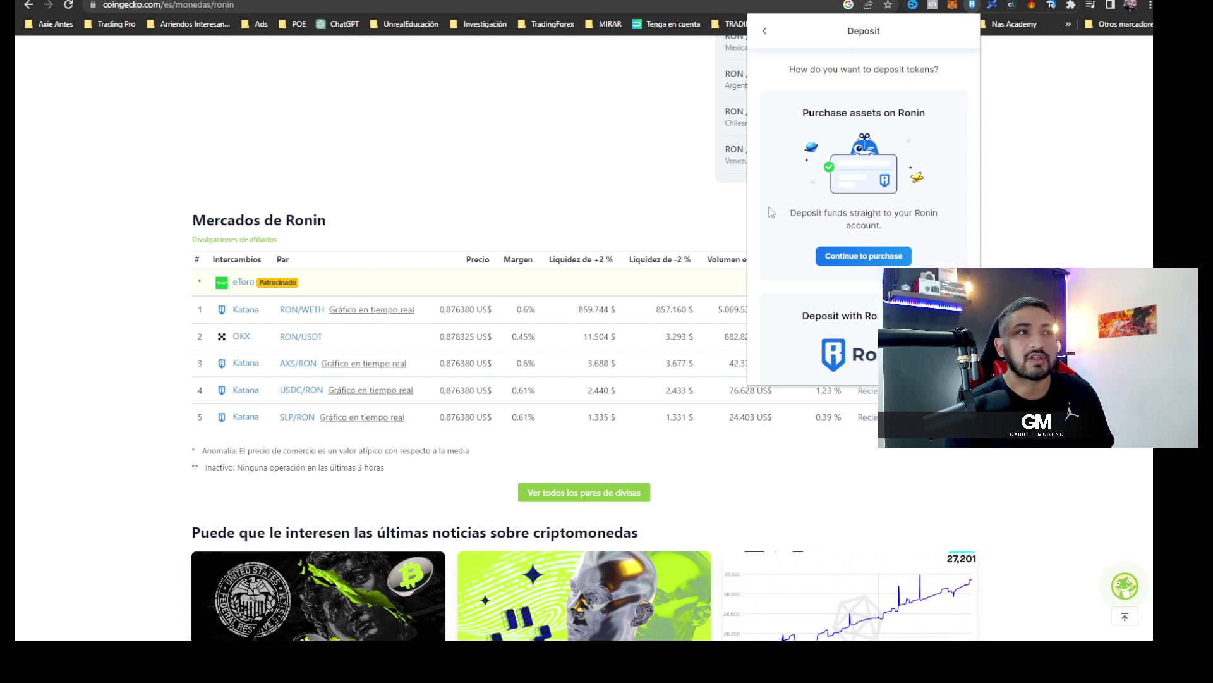
{"action": "left_click", "coordinate": [839, 256]}
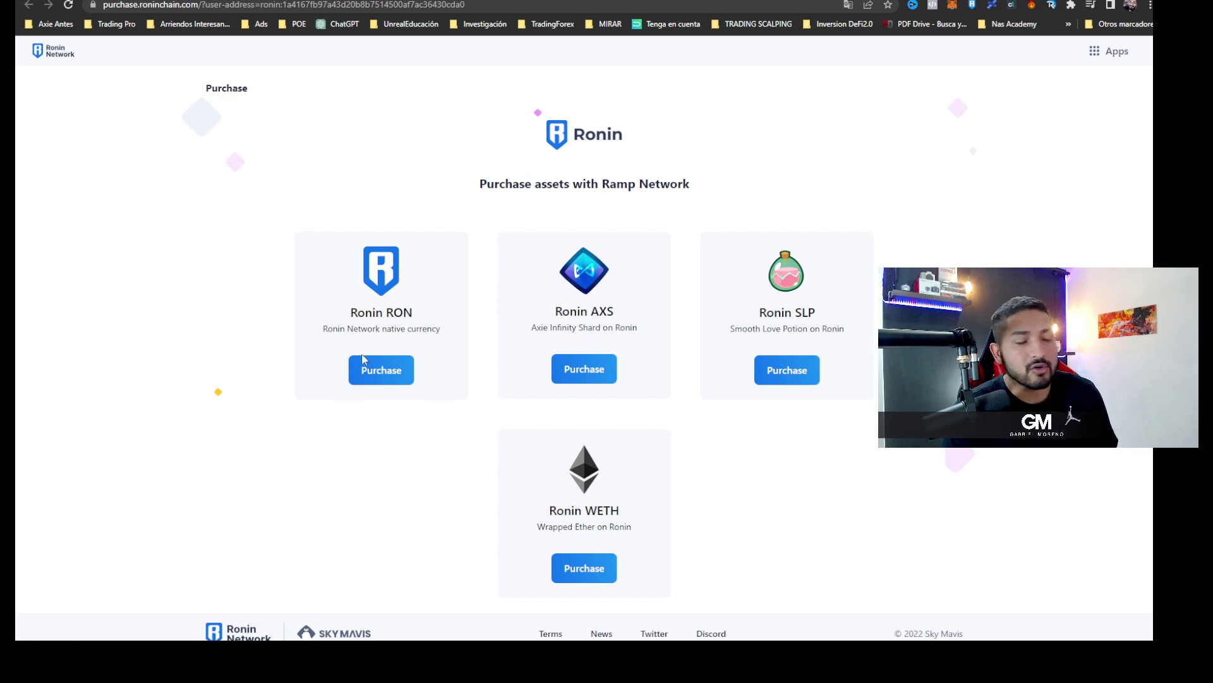
{"action": "left_click", "coordinate": [387, 372]}
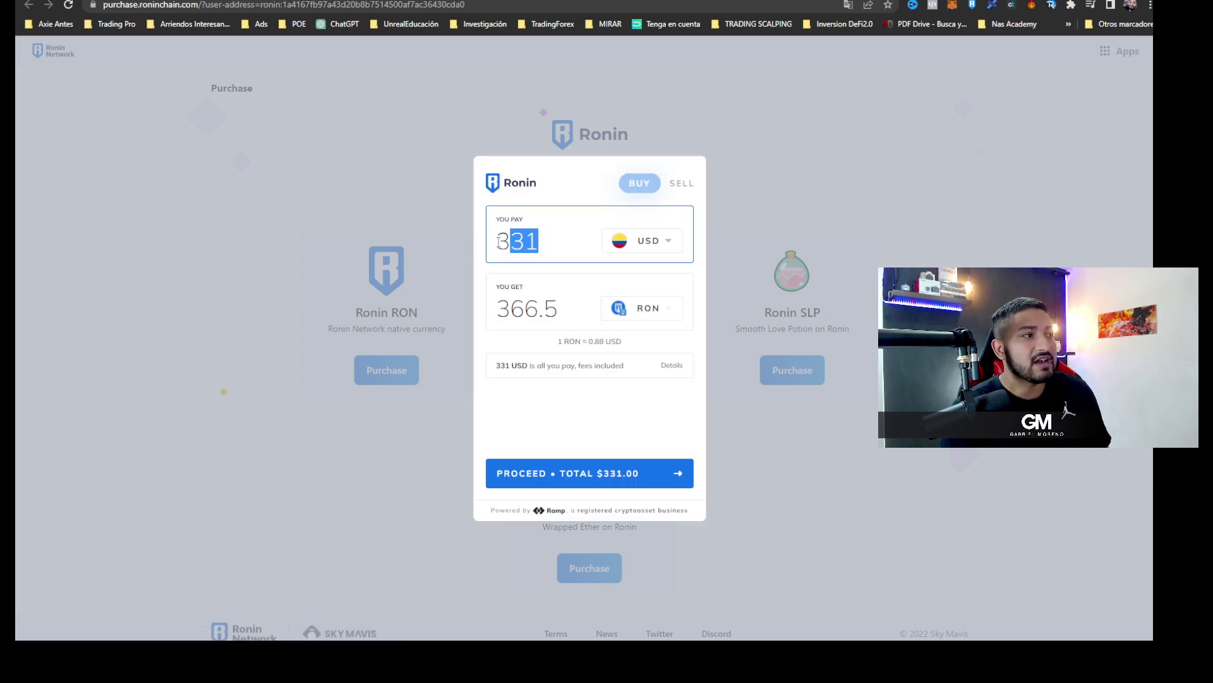
Search for "colo" and set the purchase country to Colombia with USD as the payment currency.
{"action": "left_click_drag", "start_coordinate": [530, 243], "coordinate": [451, 256]}
{"action": "left_click", "coordinate": [550, 397]}
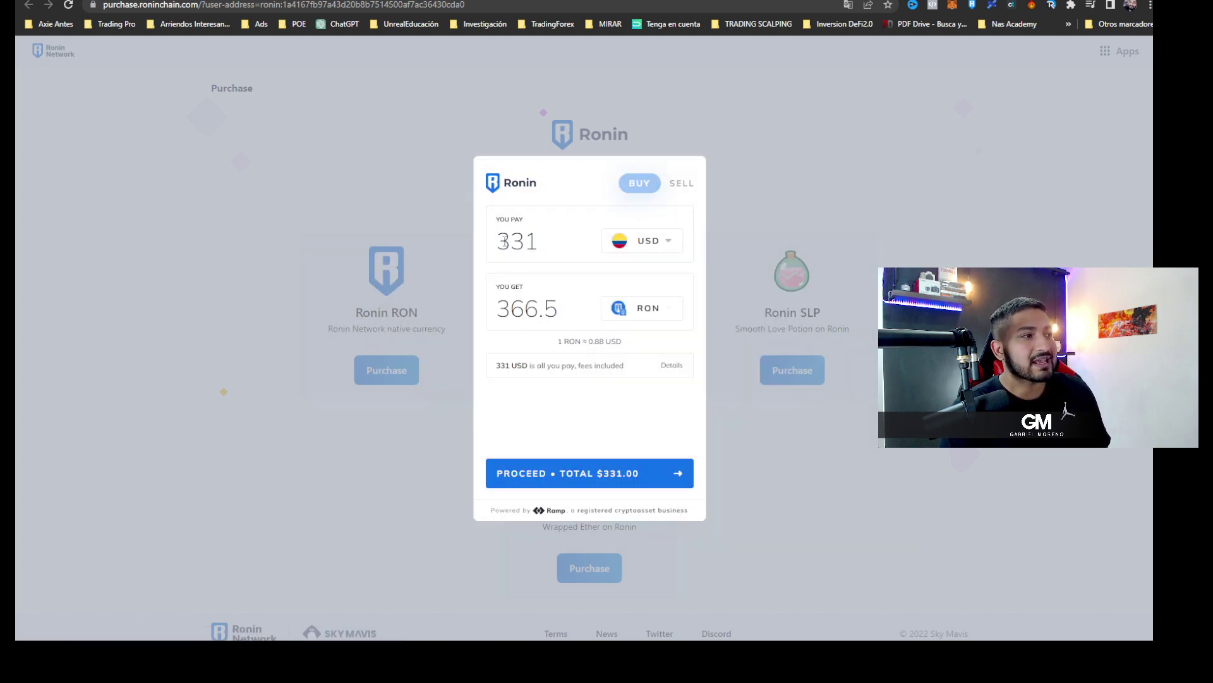
{"action": "left_click", "coordinate": [658, 248]}
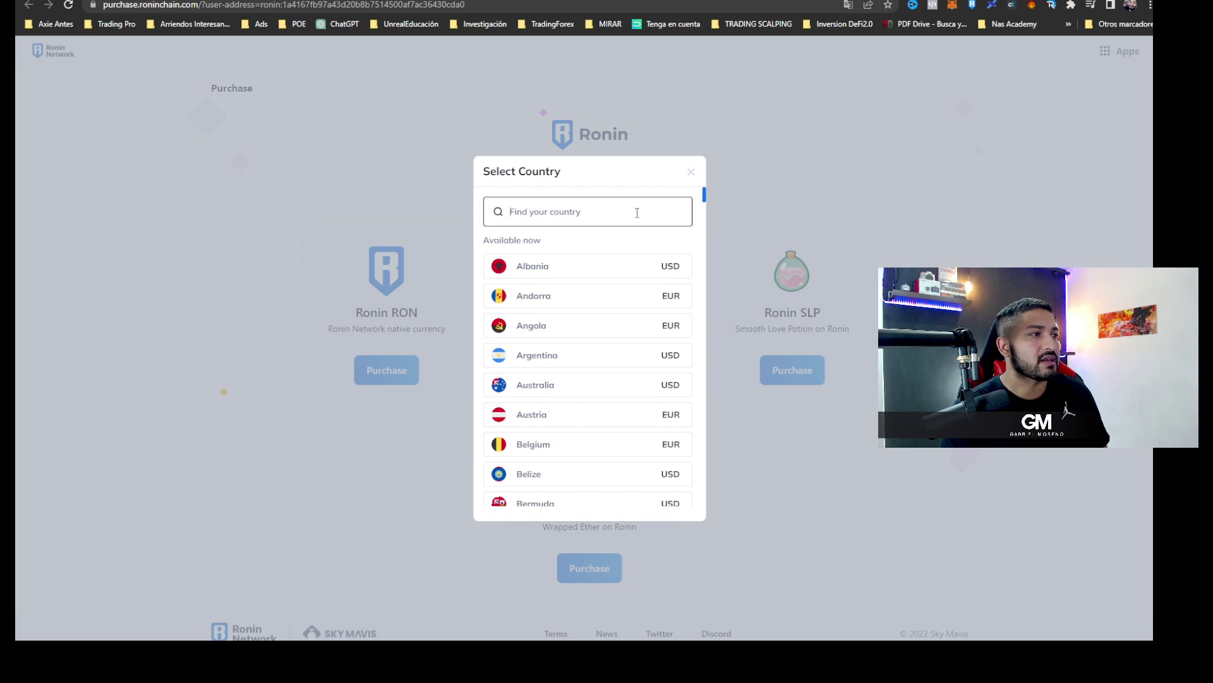
{"action": "type", "text": "colo"}
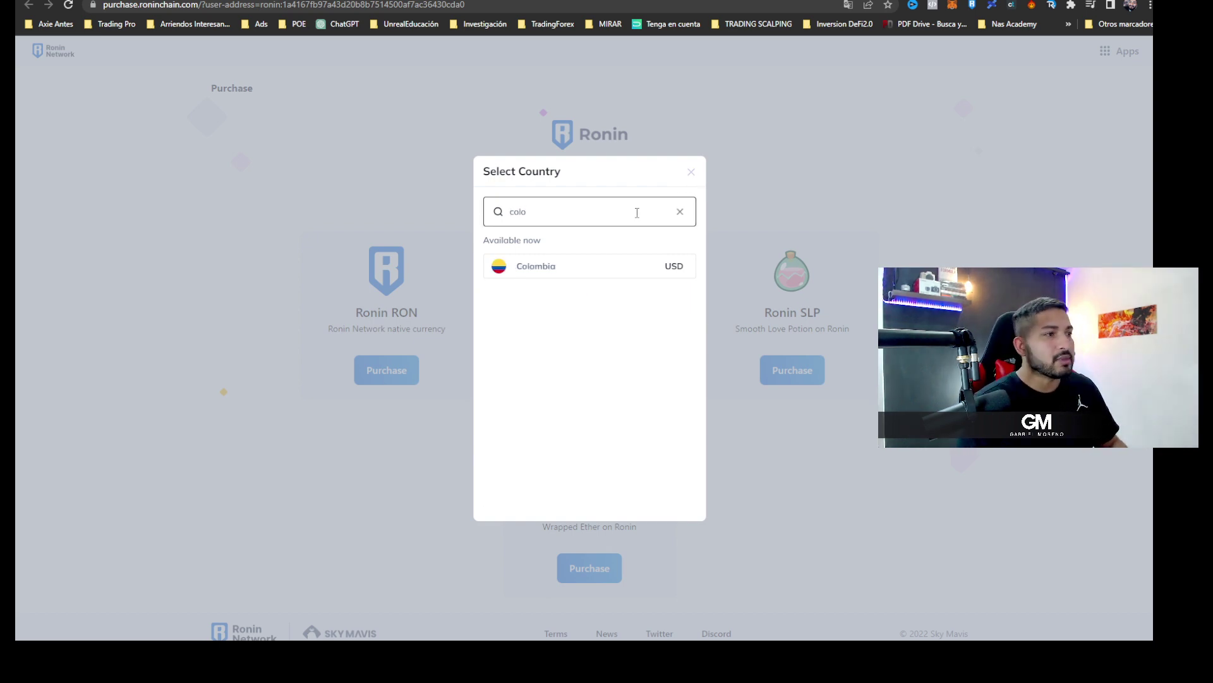
{"action": "left_click", "coordinate": [606, 278]}
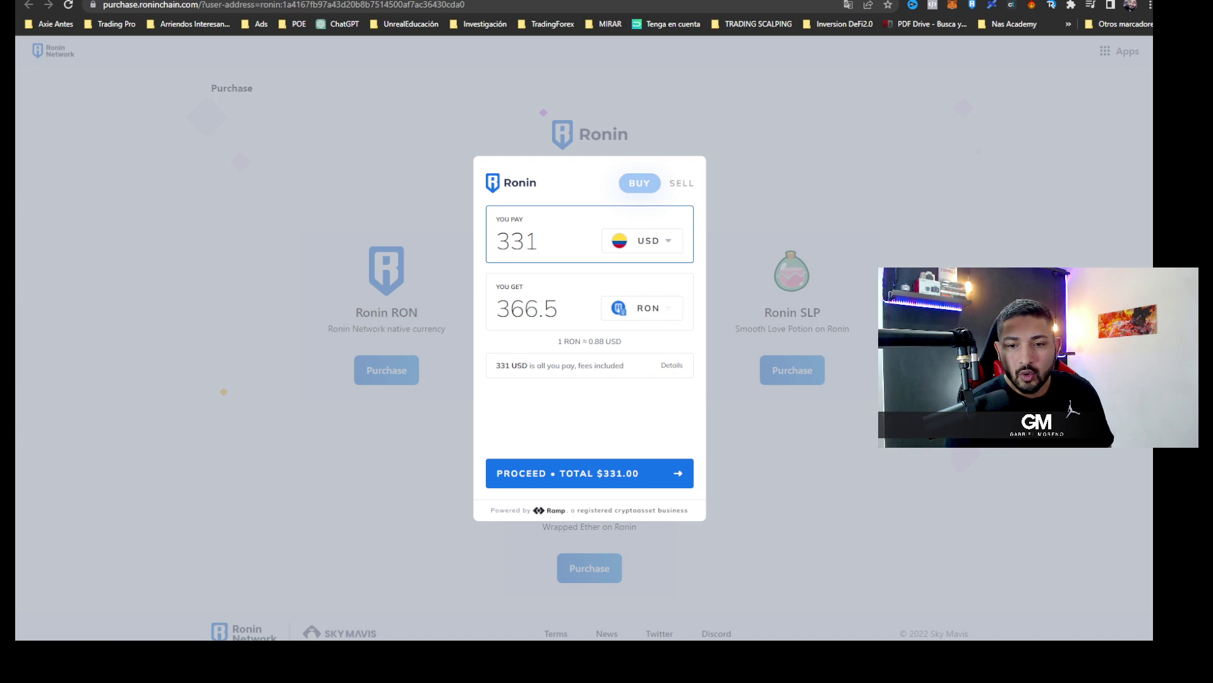
Proceed with the purchase, review the wallet address and account e-mail stages, and continue to the payment method choice.
{"action": "left_click", "coordinate": [588, 472]}
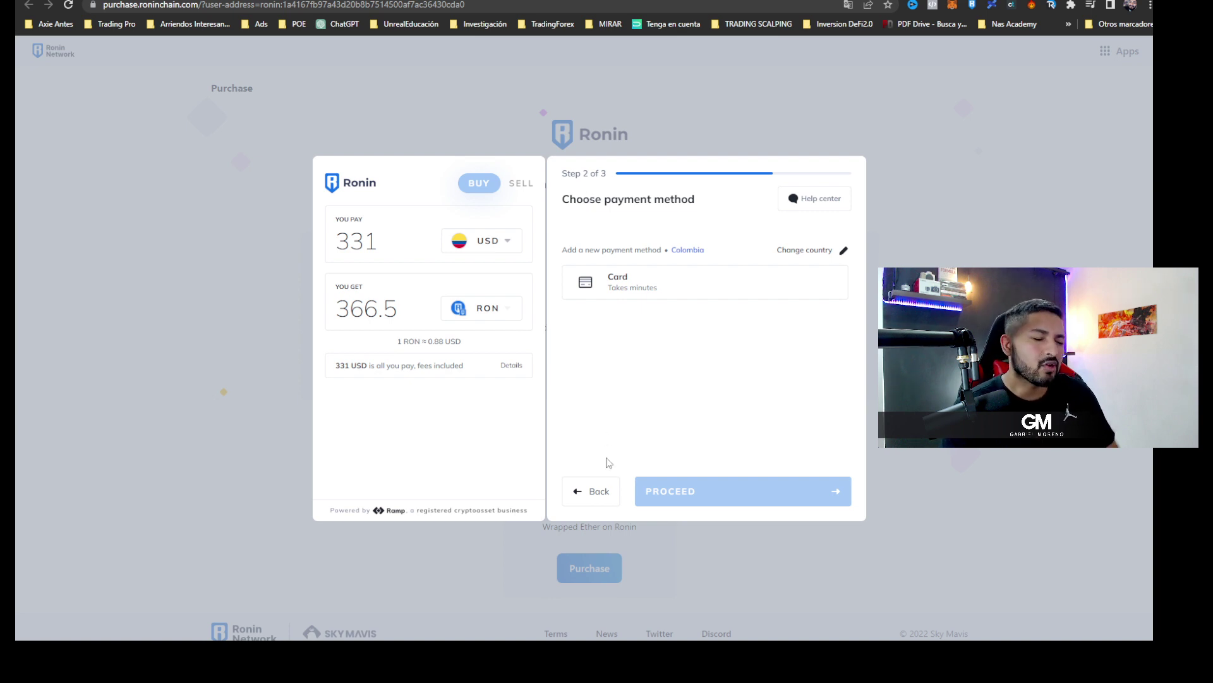
{"action": "left_click", "coordinate": [606, 498]}
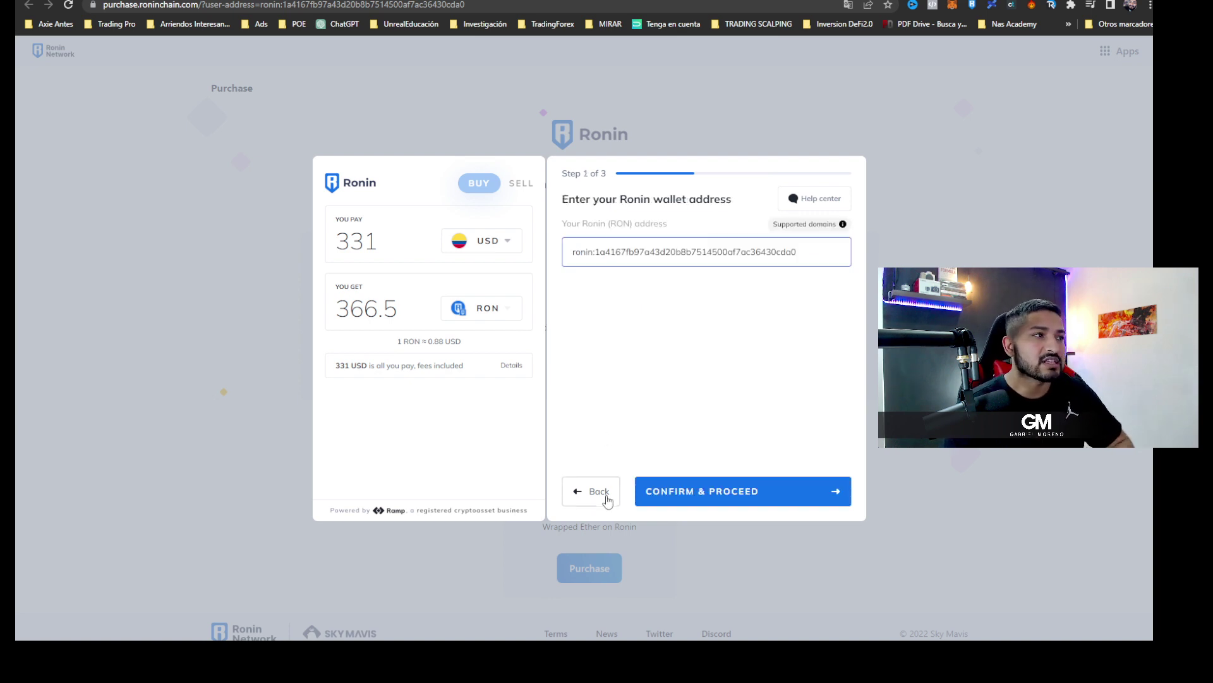
{"action": "left_click", "coordinate": [605, 499]}
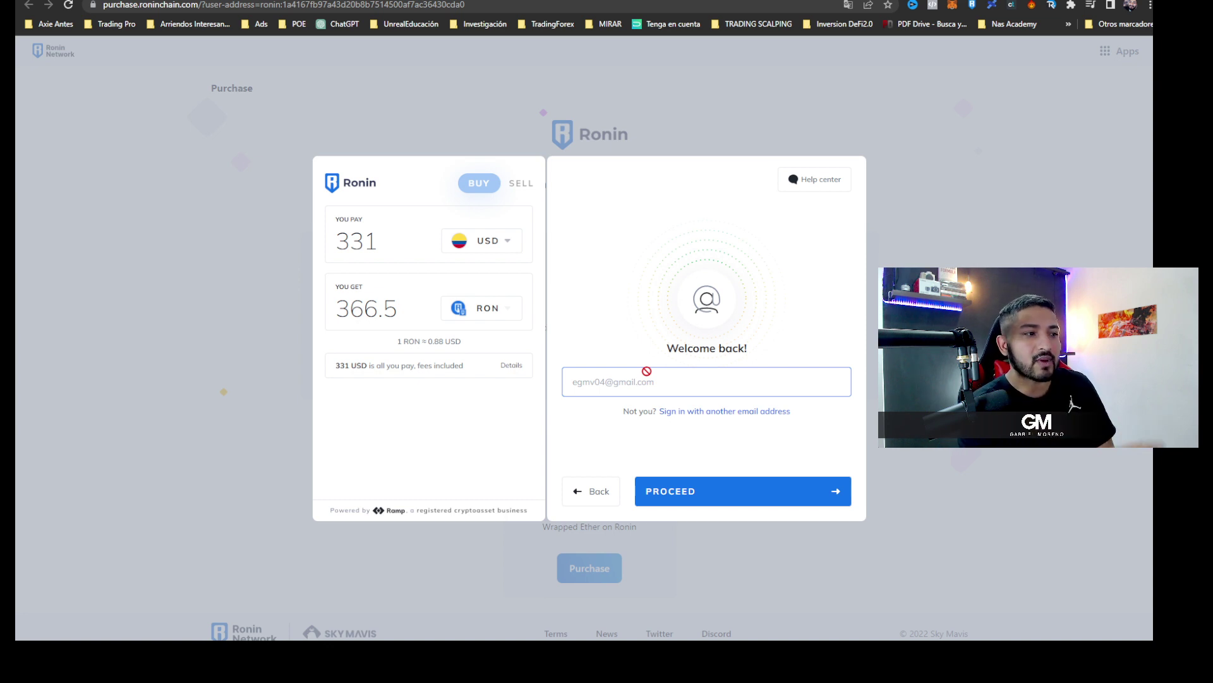
{"action": "left_click", "coordinate": [665, 482]}
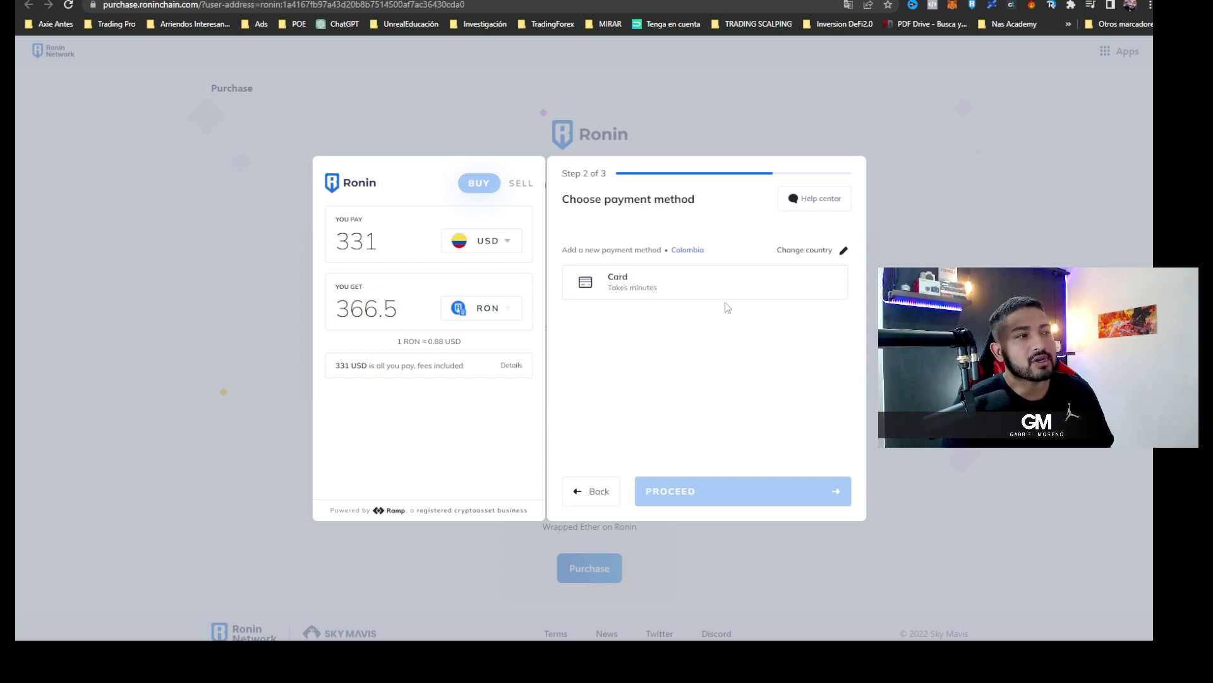
Choose Card as the payment method and proceed to the billing address and card details form.
{"action": "left_click", "coordinate": [676, 290]}
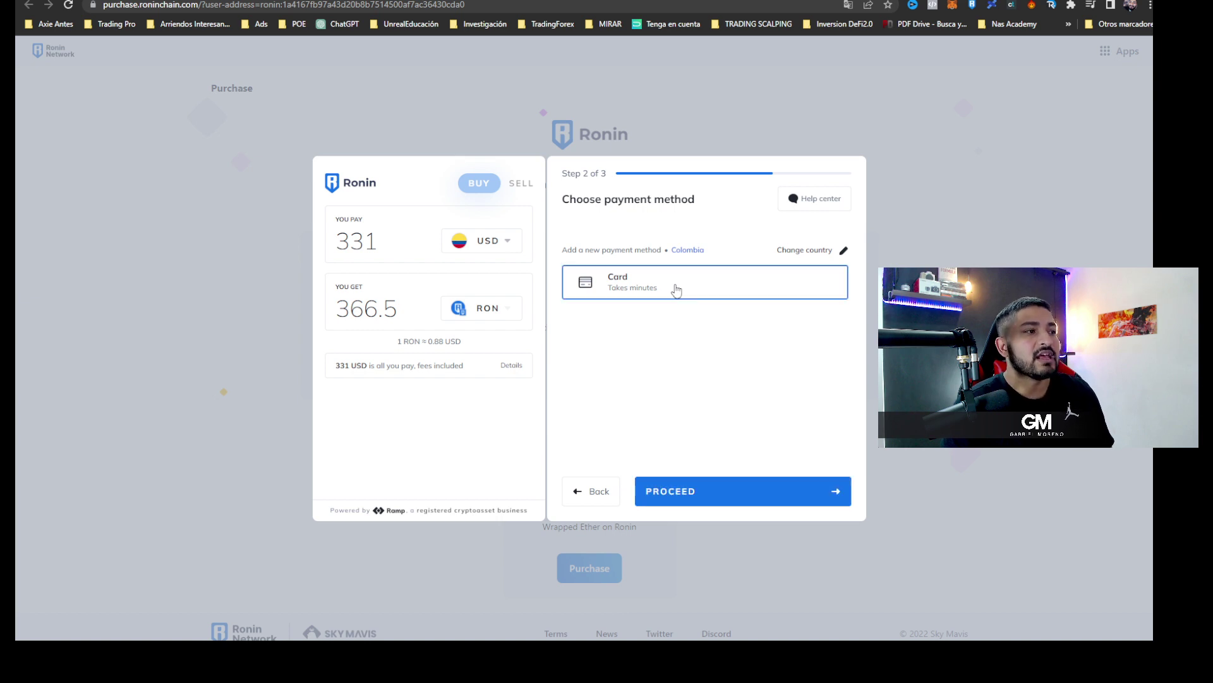
{"action": "left_click", "coordinate": [723, 491]}
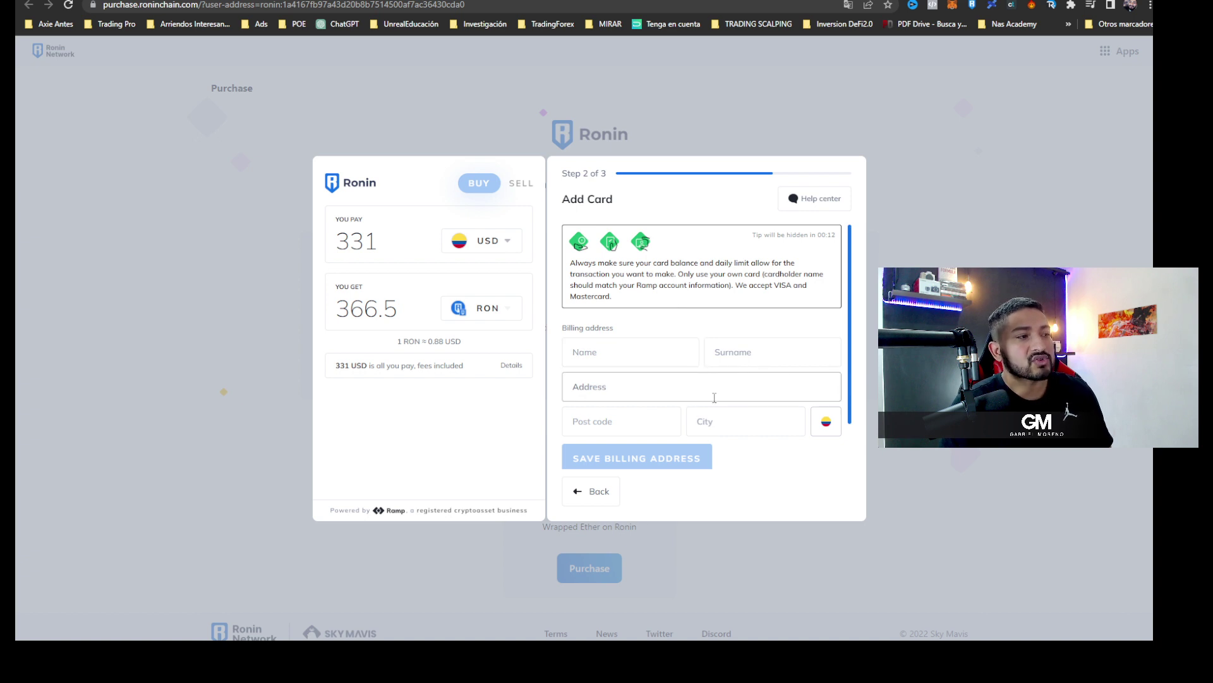
{"action": "scroll", "coordinate": [857, 399], "scroll_direction": "down", "scroll_amount": 1}
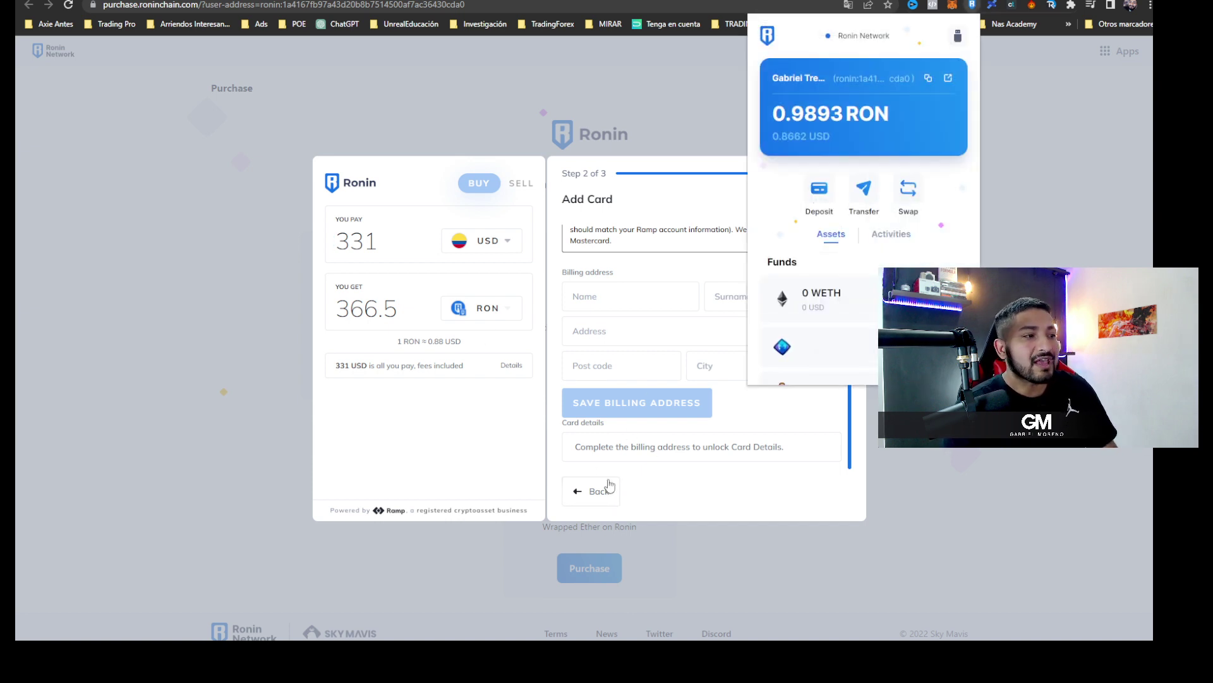
Return to the wallet address stage of the checkout and clear the prefilled Ronin address, staying in the transaction.
{"action": "left_click", "coordinate": [789, 469]}
{"action": "left_click", "coordinate": [612, 499]}
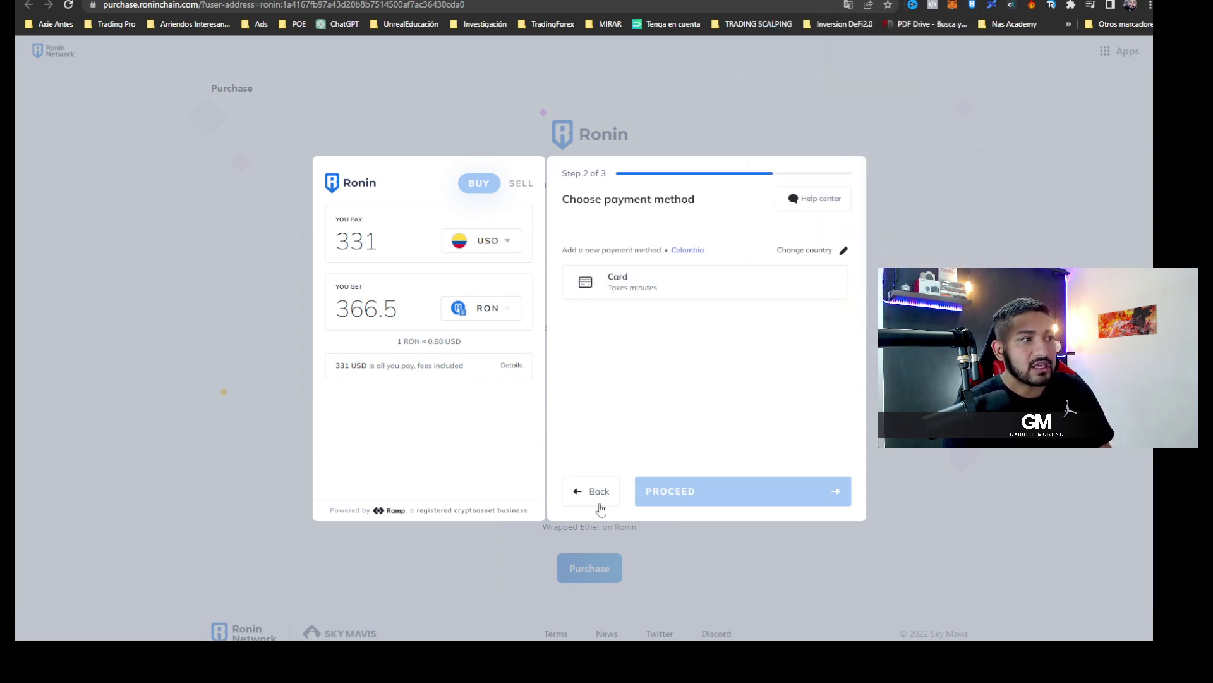
{"action": "left_click", "coordinate": [593, 499]}
{"action": "left_click_drag", "start_coordinate": [573, 244], "coordinate": [819, 246]}
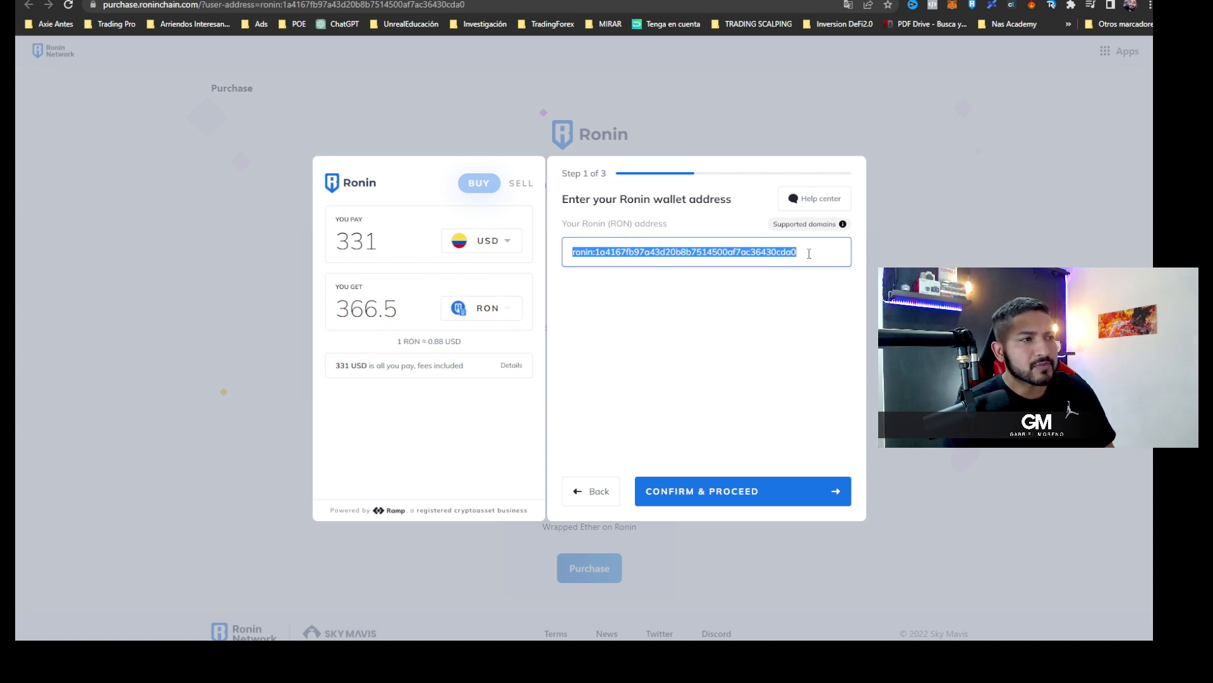
{"action": "left_click", "coordinate": [972, 5]}
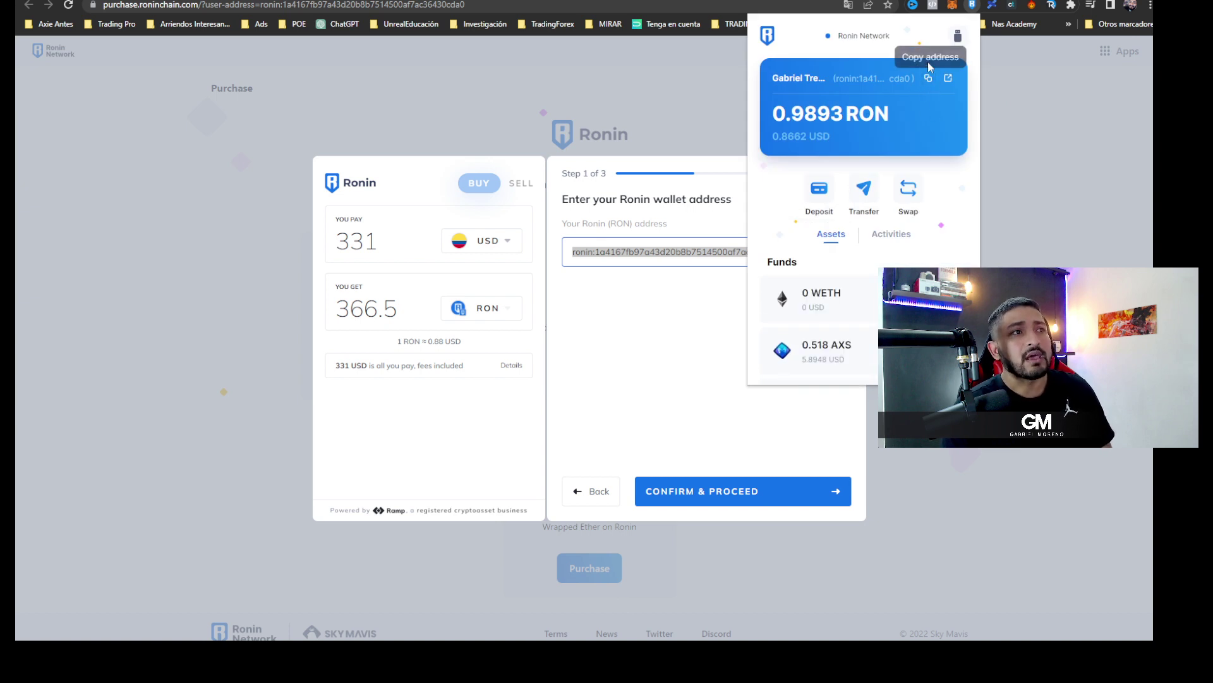
{"action": "left_click", "coordinate": [676, 250]}
{"action": "key", "text": "ctrl+a"}
{"action": "key", "text": "BackSpace"}
{"action": "key", "text": "Escape"}
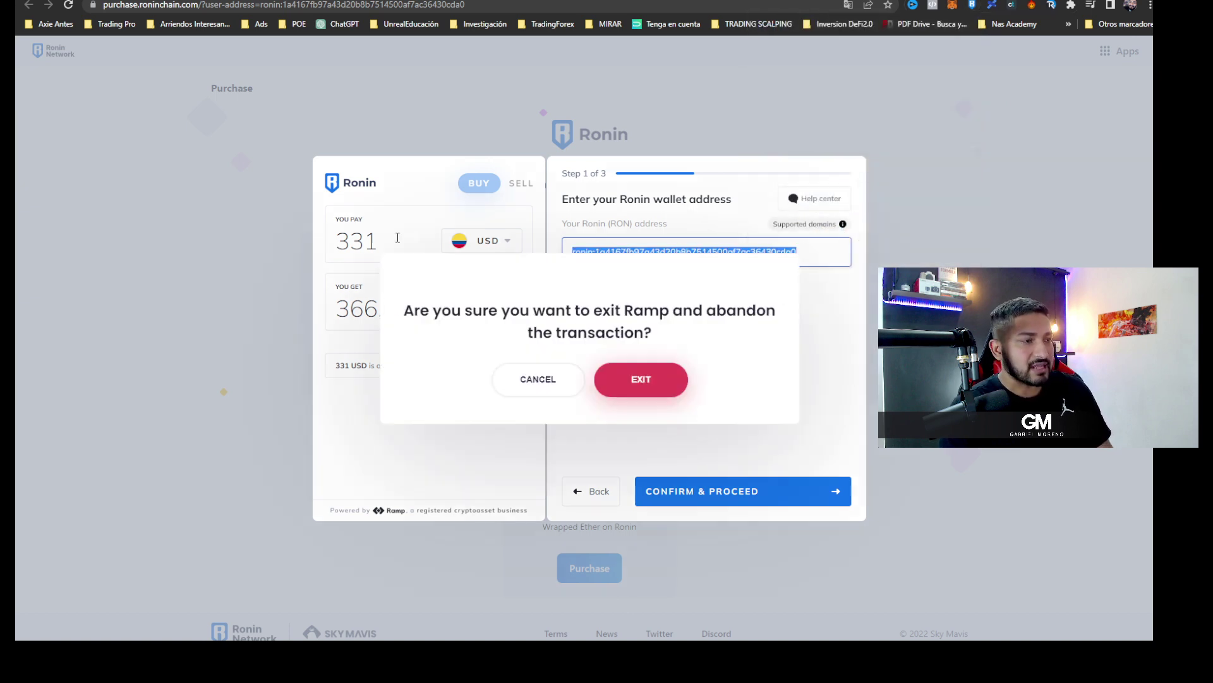
{"action": "left_click", "coordinate": [538, 379]}
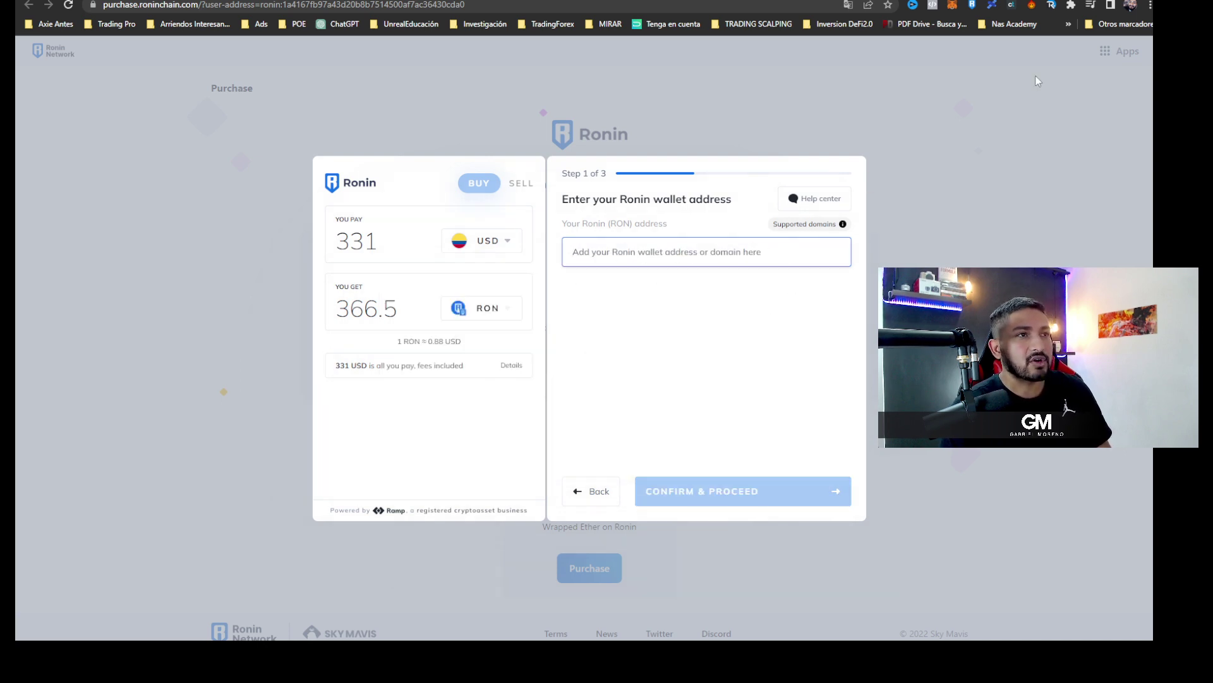
Copy the account's address from Ronin Wallet, paste it into the Ronin (RON) address field, and confirm it.
{"action": "left_click", "coordinate": [972, 6]}
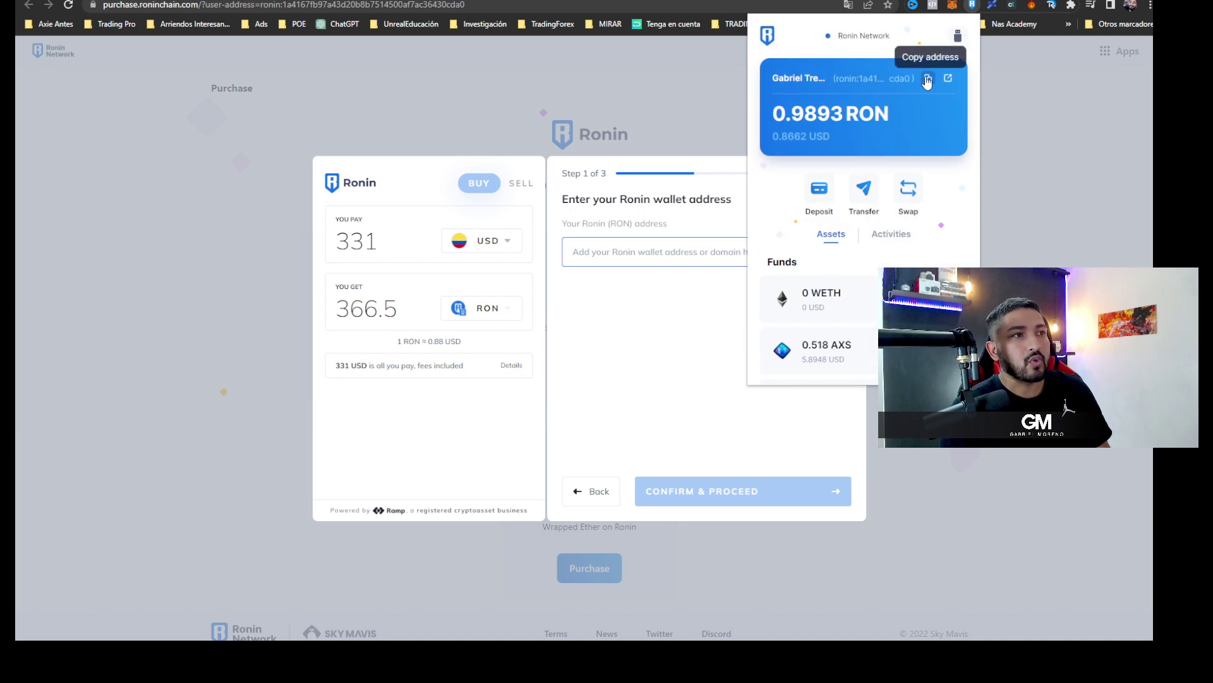
{"action": "left_click", "coordinate": [929, 80]}
{"action": "left_click", "coordinate": [613, 253]}
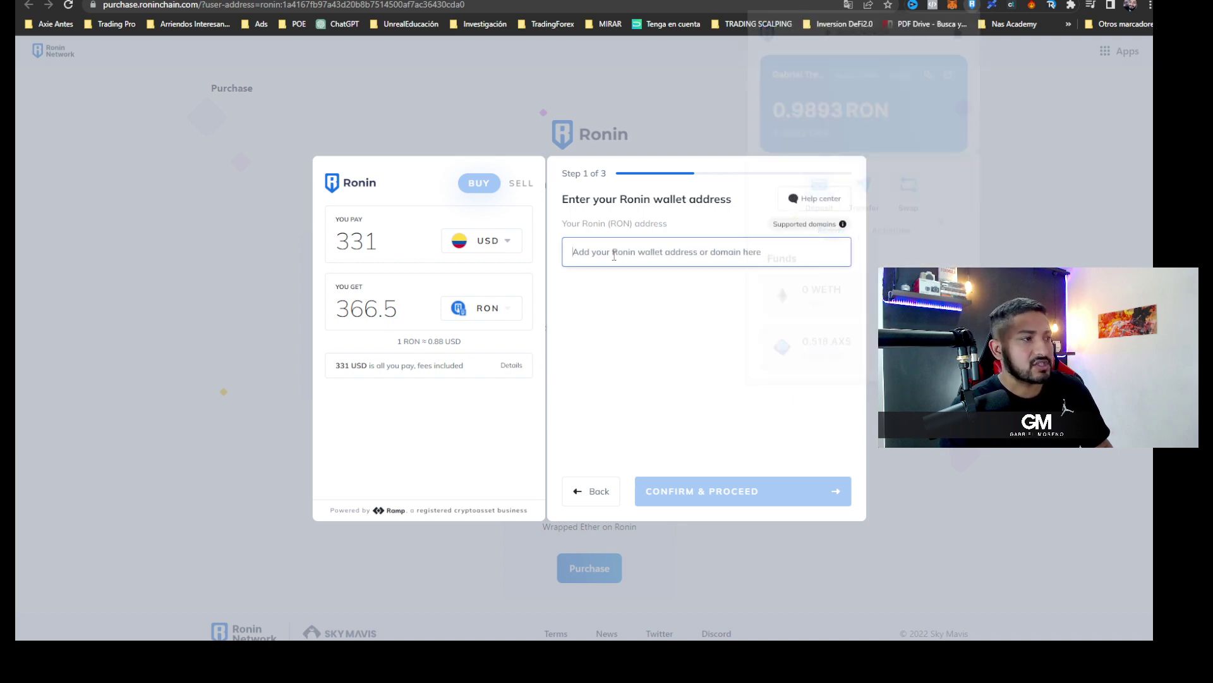
{"action": "key", "text": "ctrl+v"}
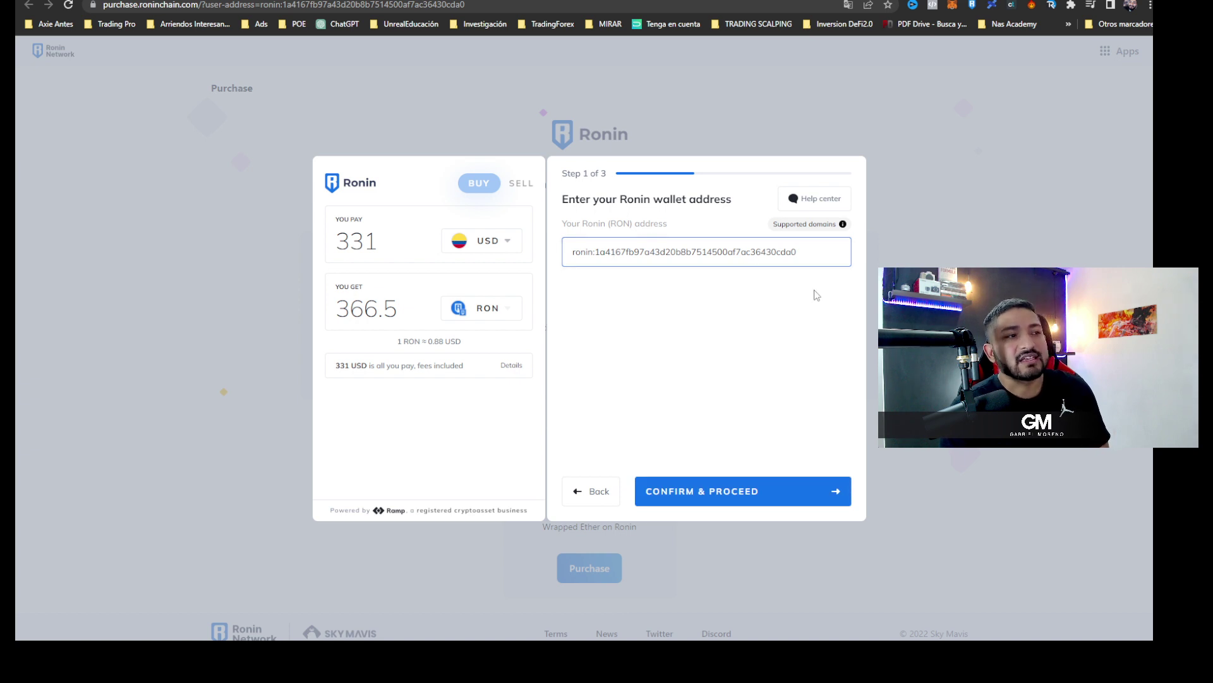
{"action": "left_click_drag", "start_coordinate": [819, 252], "coordinate": [523, 259]}
{"action": "key", "text": "Escape"}
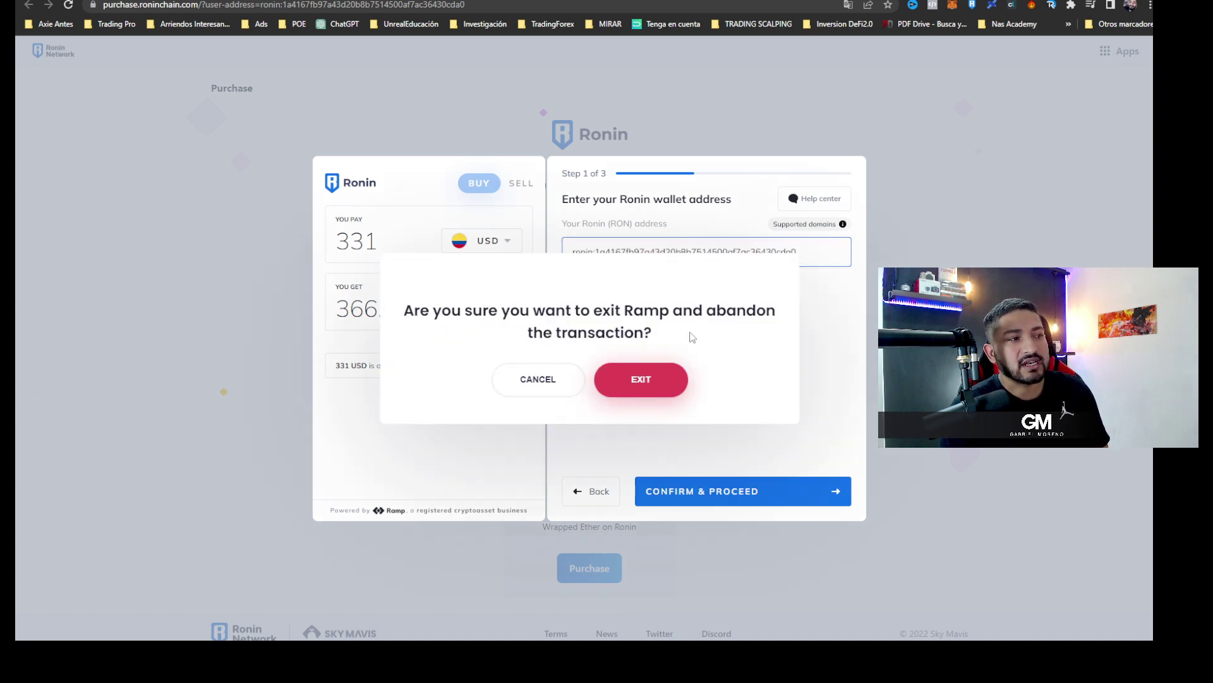
{"action": "left_click", "coordinate": [534, 376]}
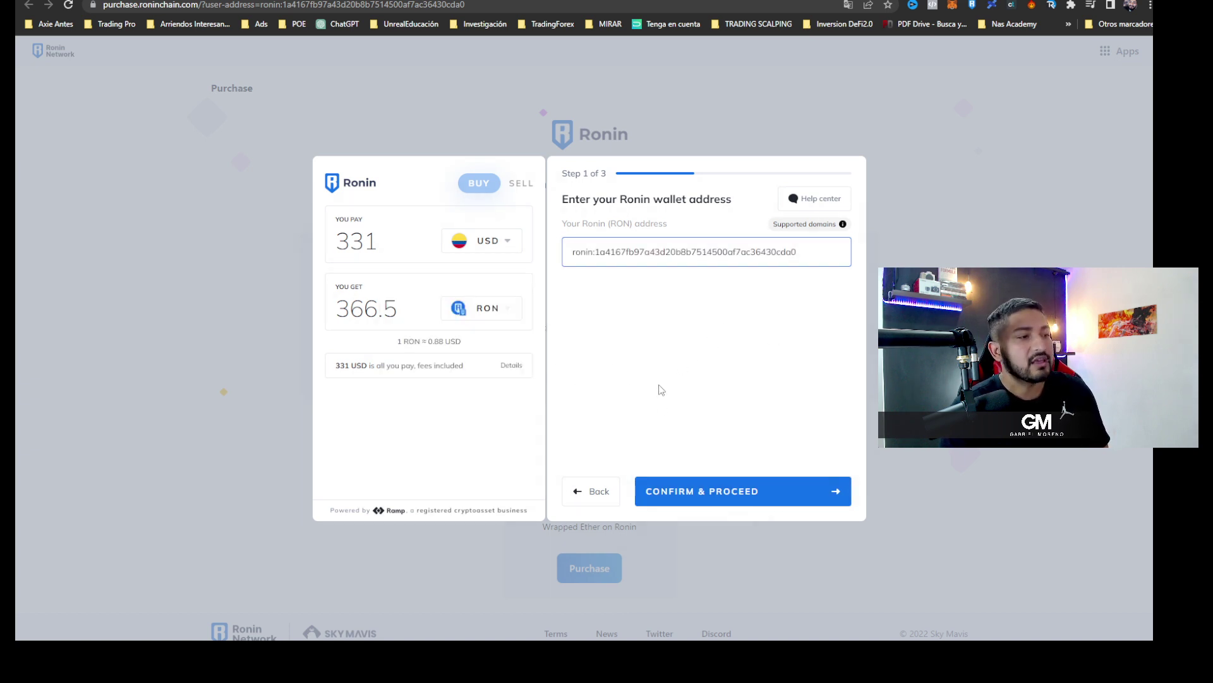
{"action": "left_click", "coordinate": [723, 494]}
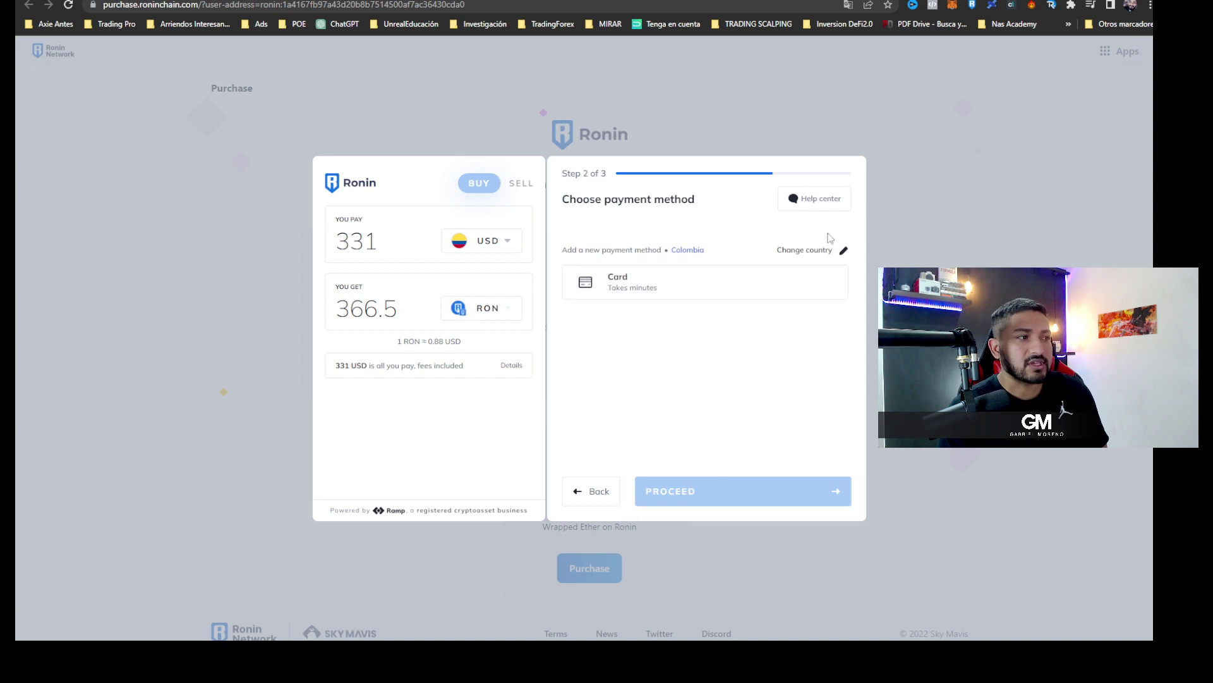
Go back from the payment method choice, exit Ramp to abandon the RON purchase, and dismiss the wallet popup.
{"action": "left_click", "coordinate": [604, 499]}
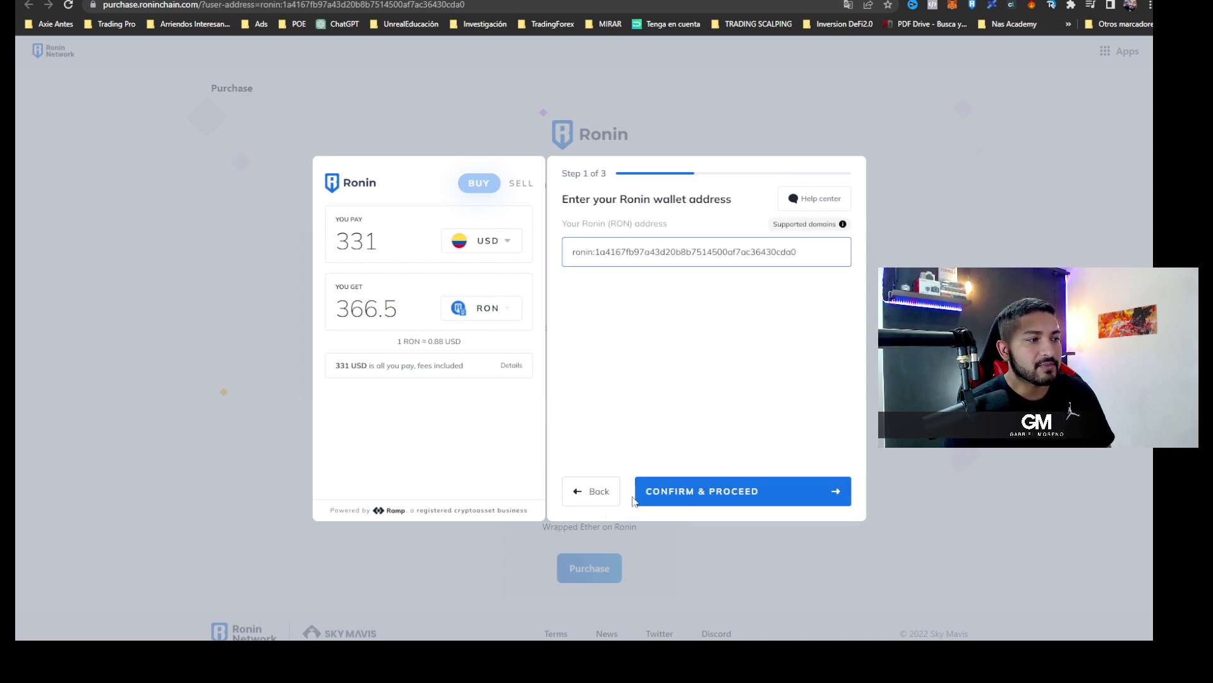
{"action": "left_click", "coordinate": [733, 487]}
{"action": "key", "text": "Escape"}
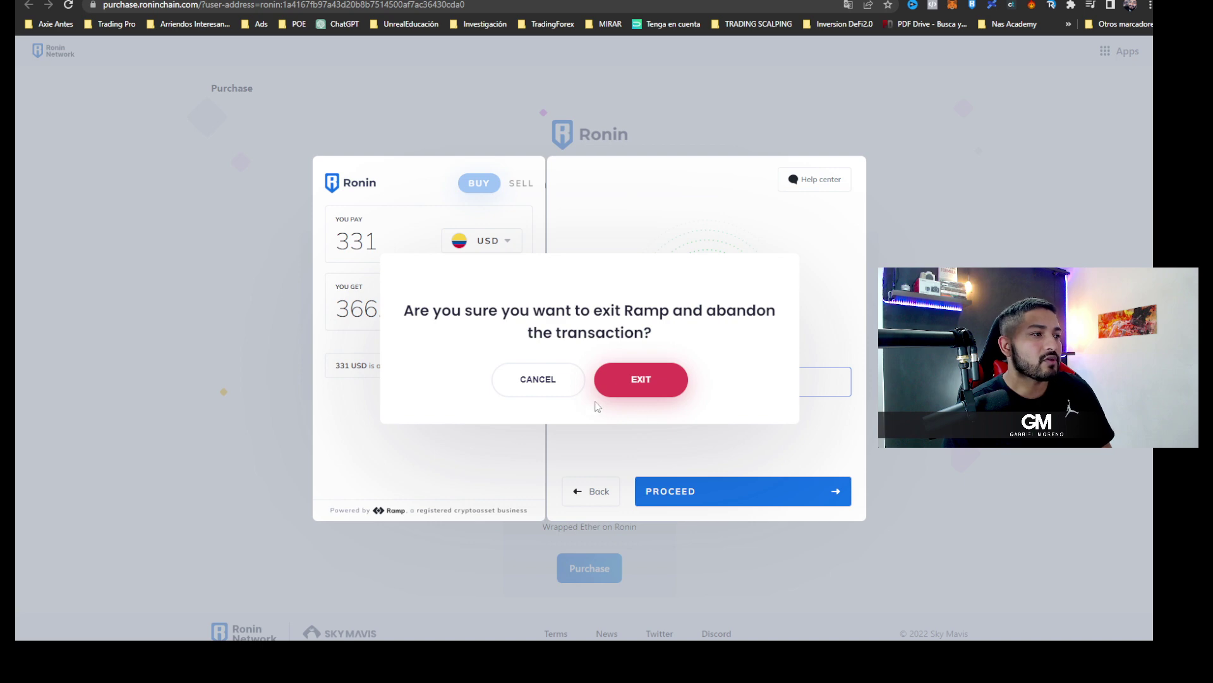
{"action": "left_click", "coordinate": [658, 379]}
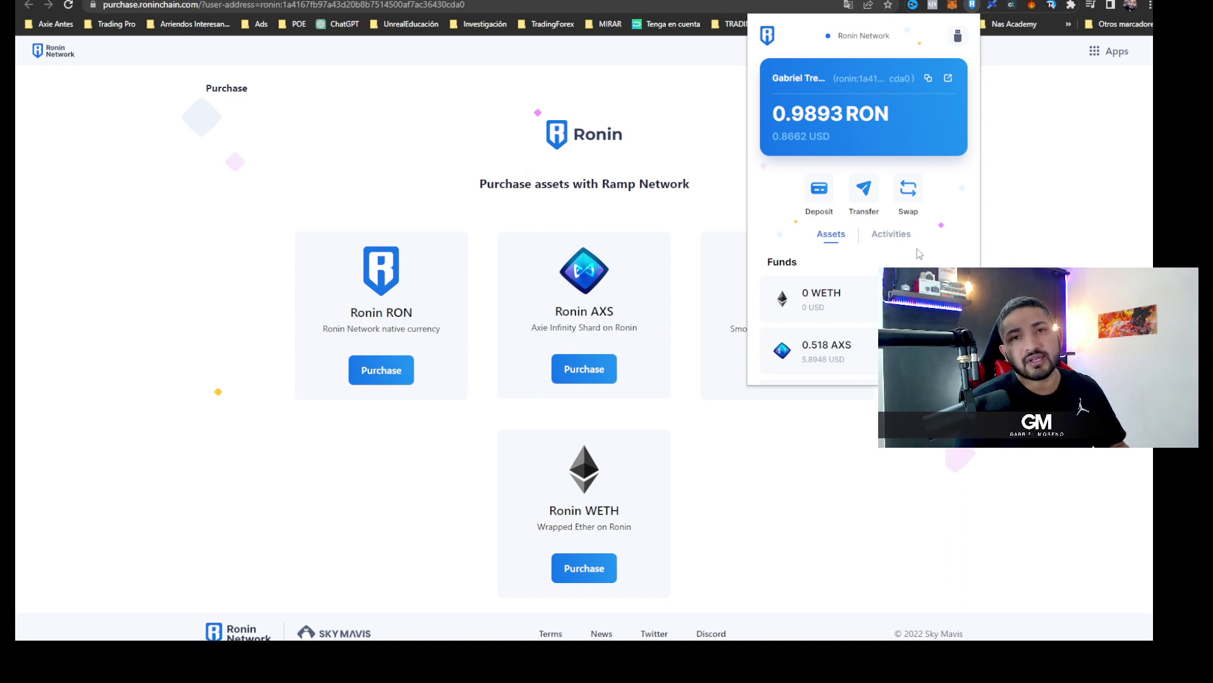
{"action": "left_click", "coordinate": [1051, 190]}
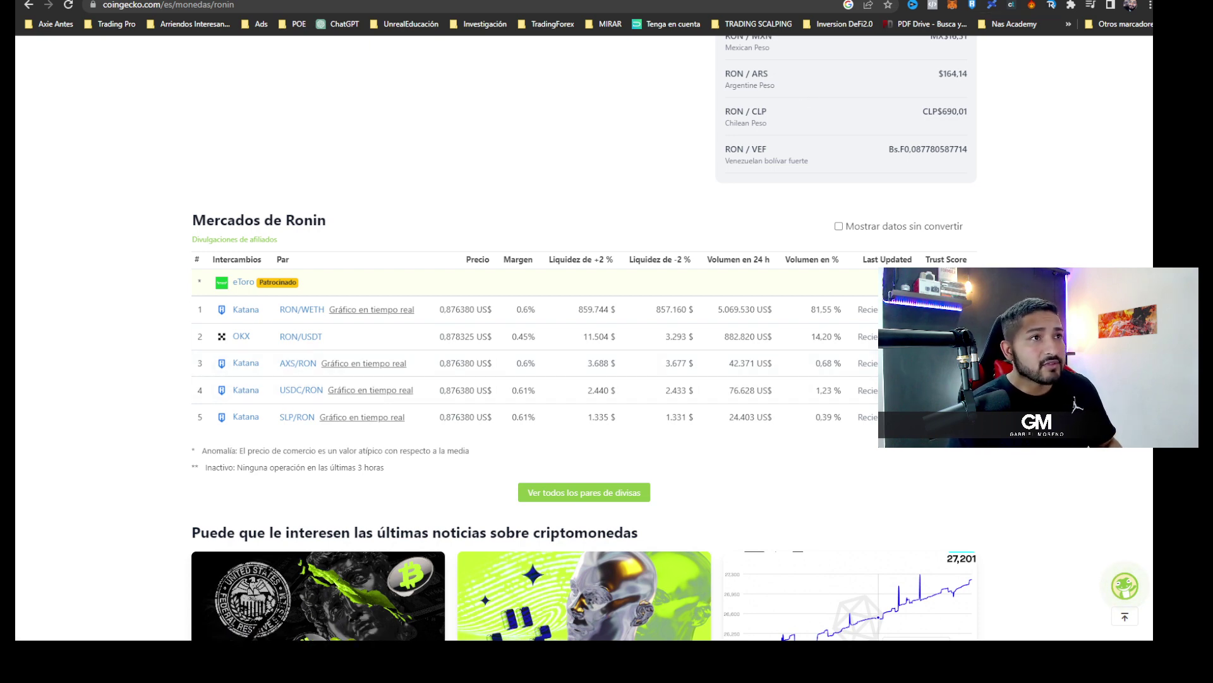
Open the Katana swap page in a new browser tab.
{"action": "key", "text": "ctrl+t"}
{"action": "type", "text": "ka"}
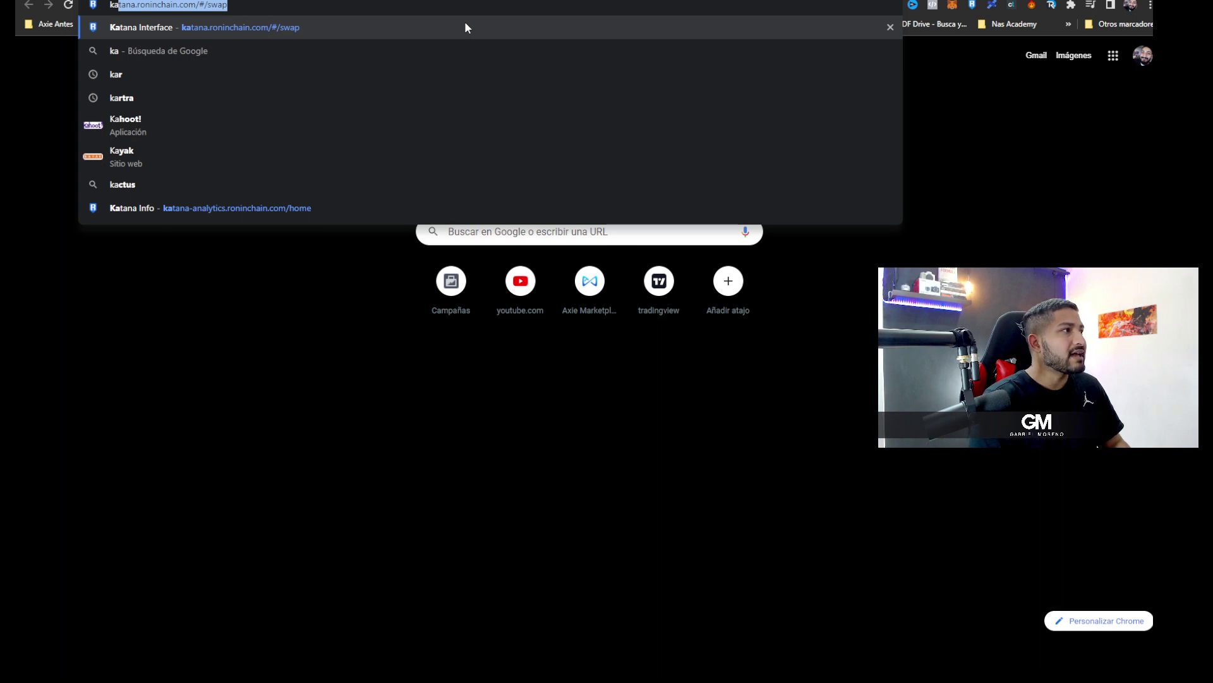
{"action": "key", "text": "Return"}
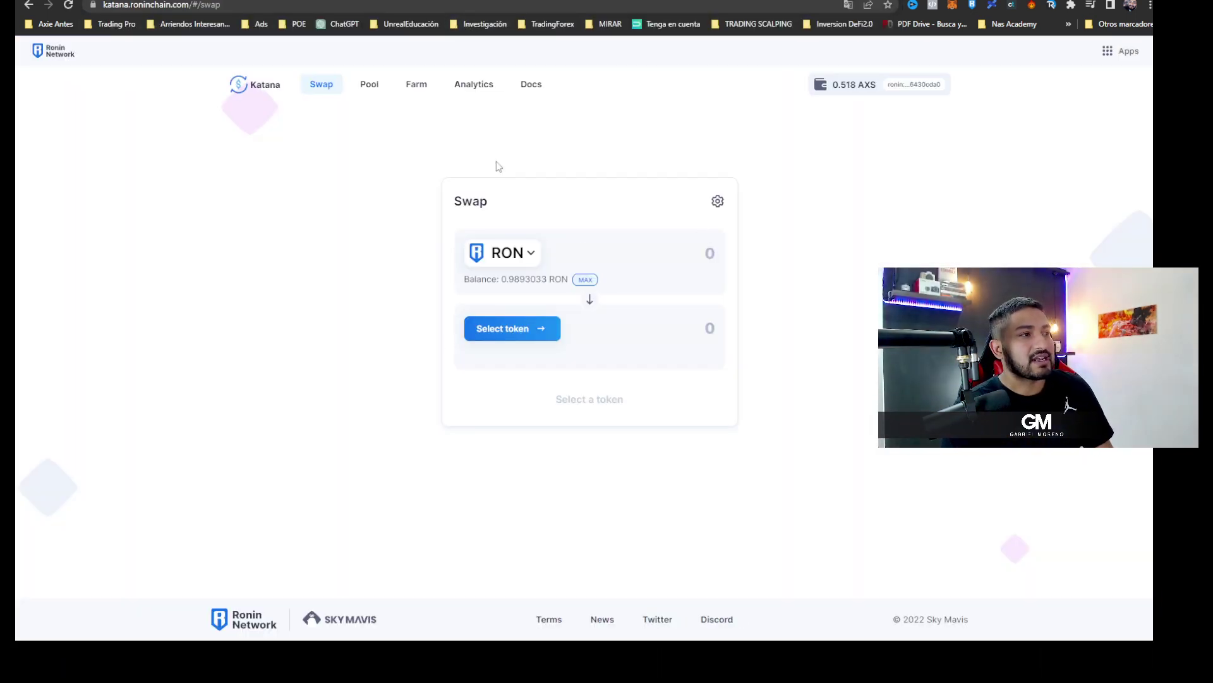
Set up a swap of the maximum AXS balance, 0.518 AXS, into RON.
{"action": "left_click", "coordinate": [538, 258]}
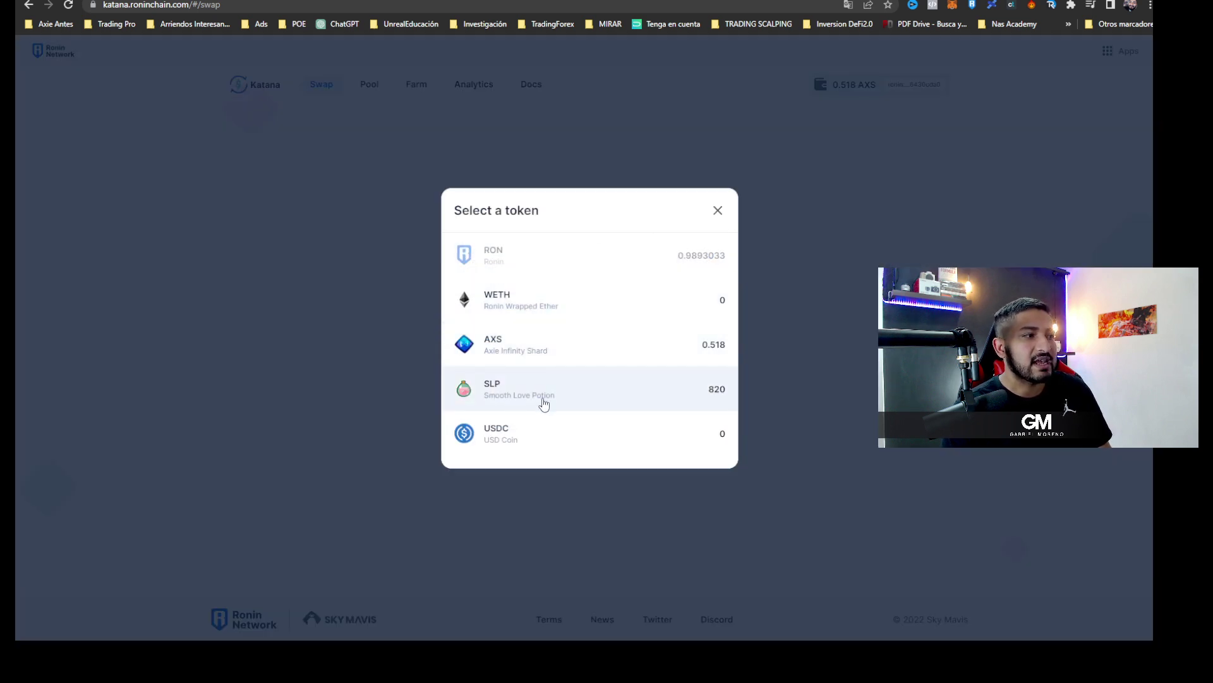
{"action": "left_click", "coordinate": [552, 359]}
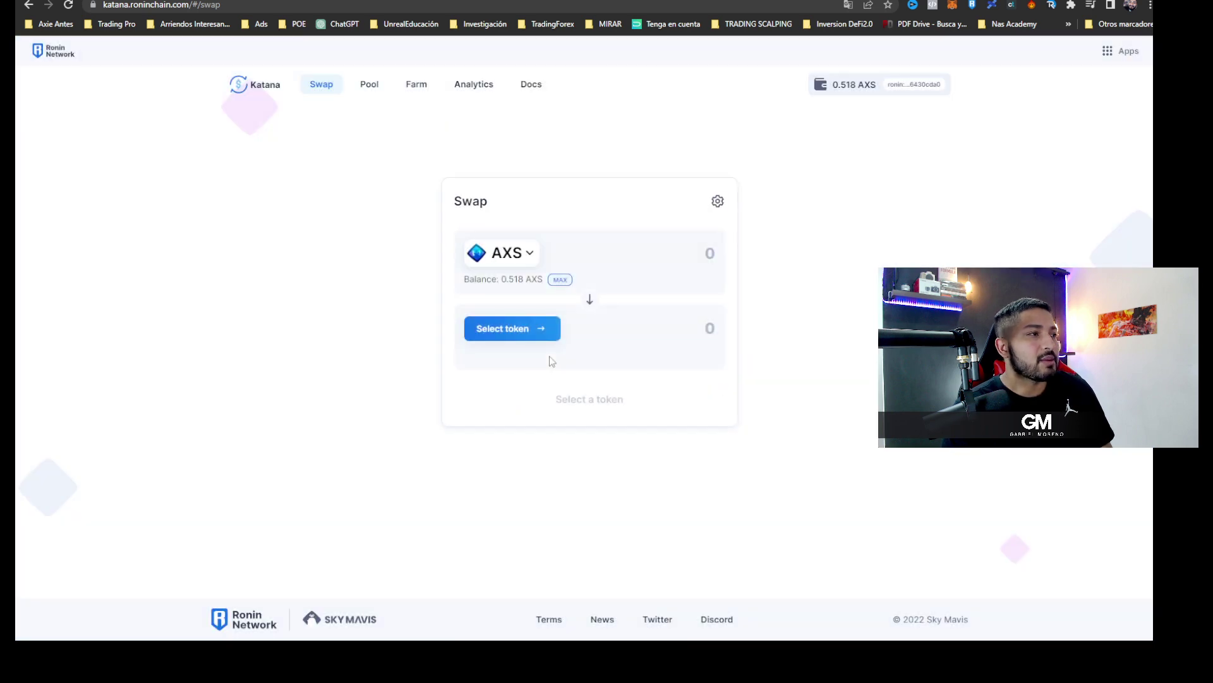
{"action": "left_click", "coordinate": [560, 279]}
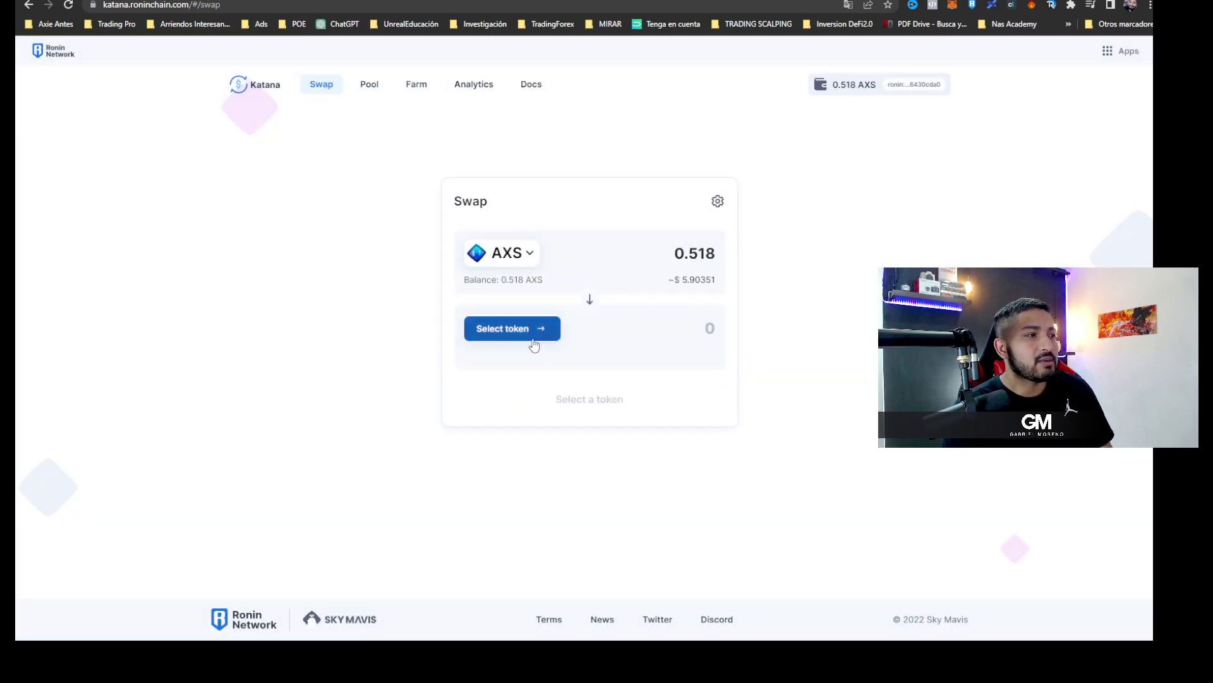
{"action": "left_click", "coordinate": [533, 346]}
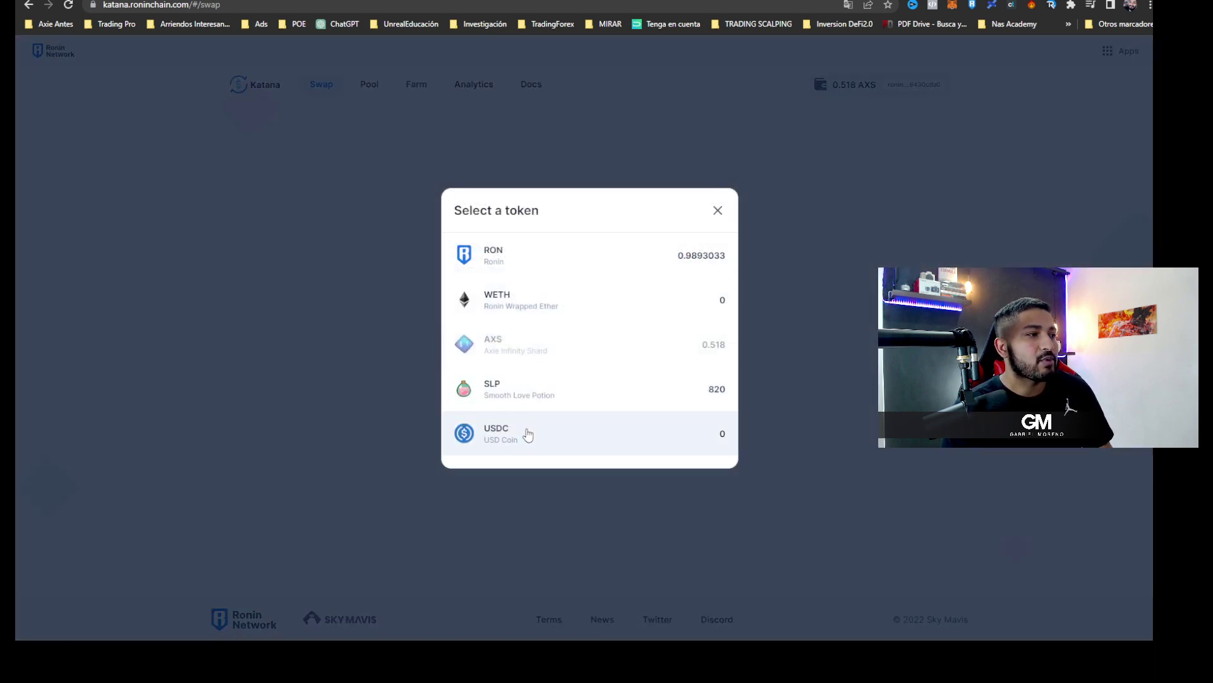
{"action": "left_click", "coordinate": [542, 262]}
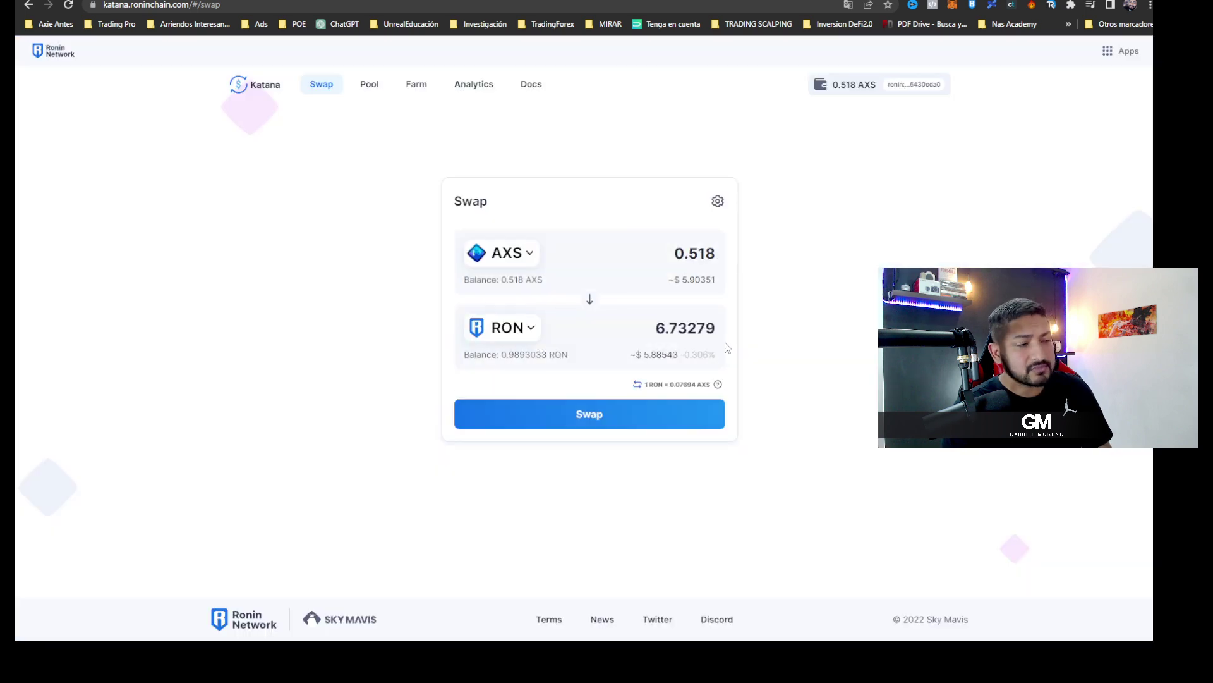
Try the AXS to RON swap up to wallet confirmation, switch the fee from free to RON and back, and dismiss the swap dialog.
{"action": "left_click", "coordinate": [605, 422]}
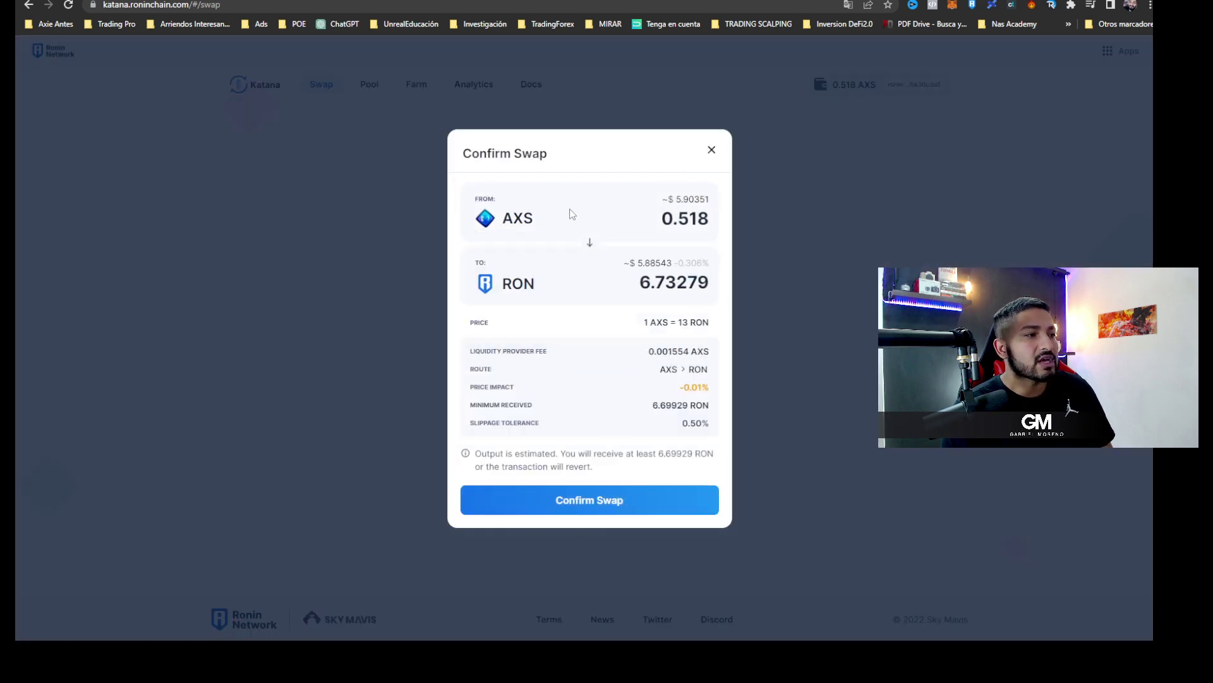
{"action": "left_click", "coordinate": [605, 501]}
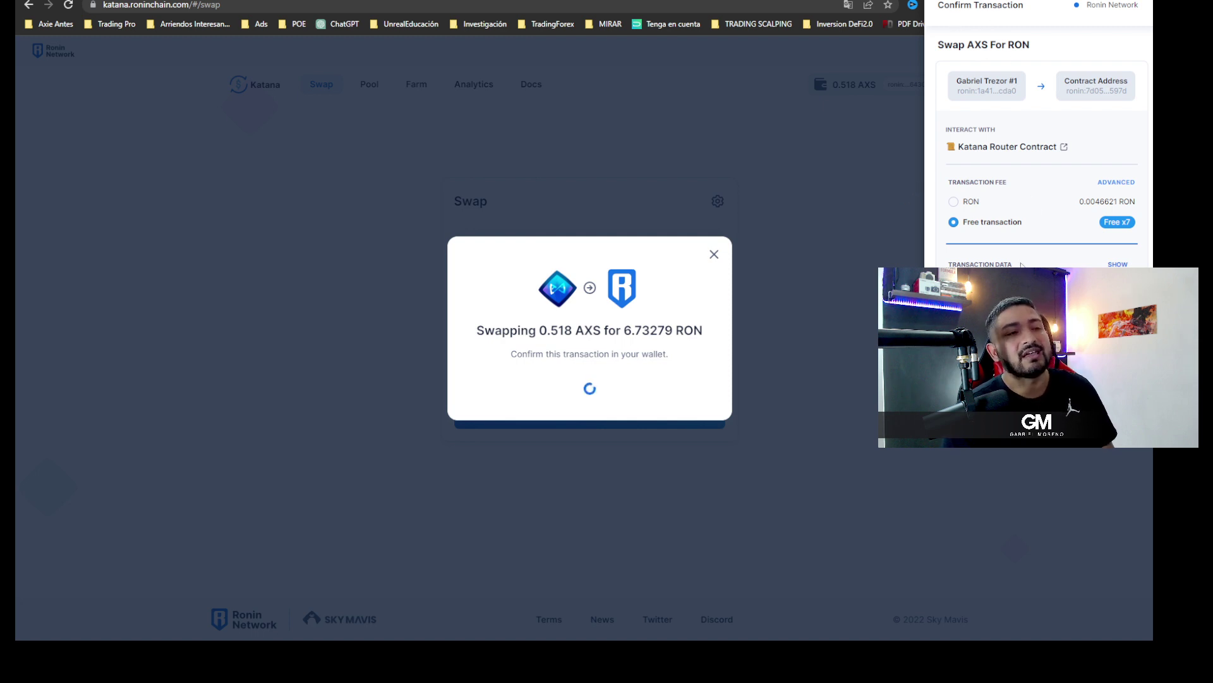
{"action": "left_click", "coordinate": [967, 203]}
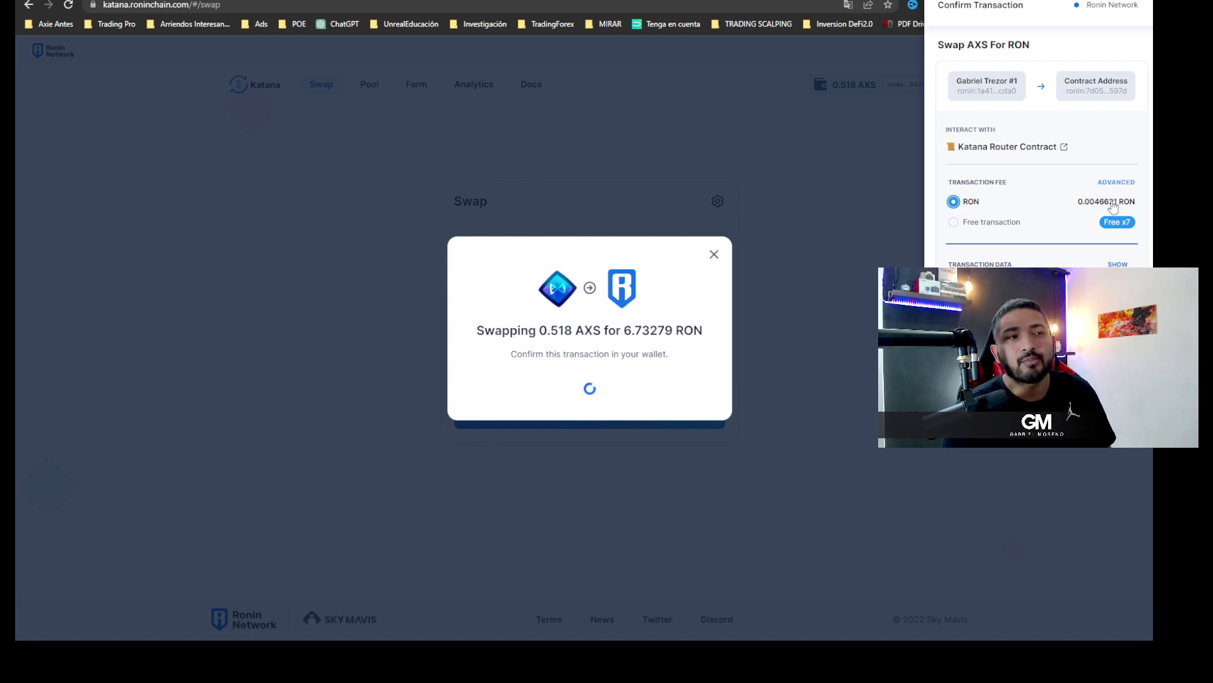
{"action": "left_click", "coordinate": [965, 224]}
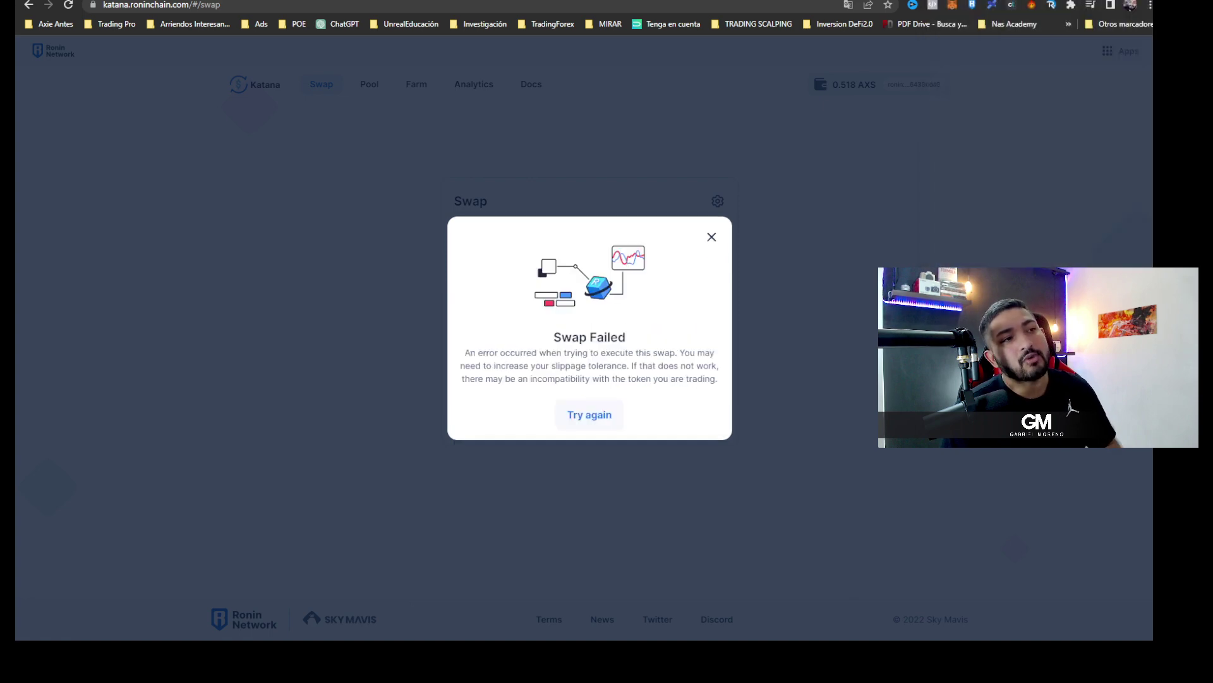
{"action": "left_click", "coordinate": [714, 239]}
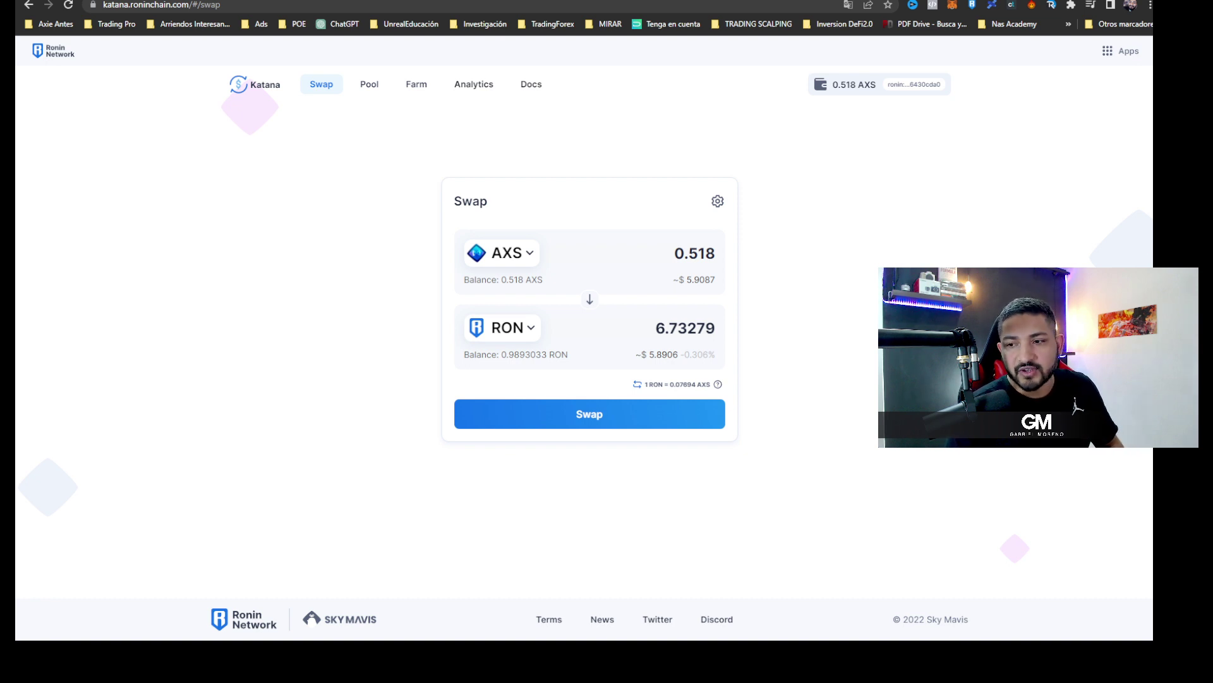
Switch to the Binance markets page and search the cryptocurrency list for AXS and for SLP.
{"action": "key", "text": "ctrl+Tab"}
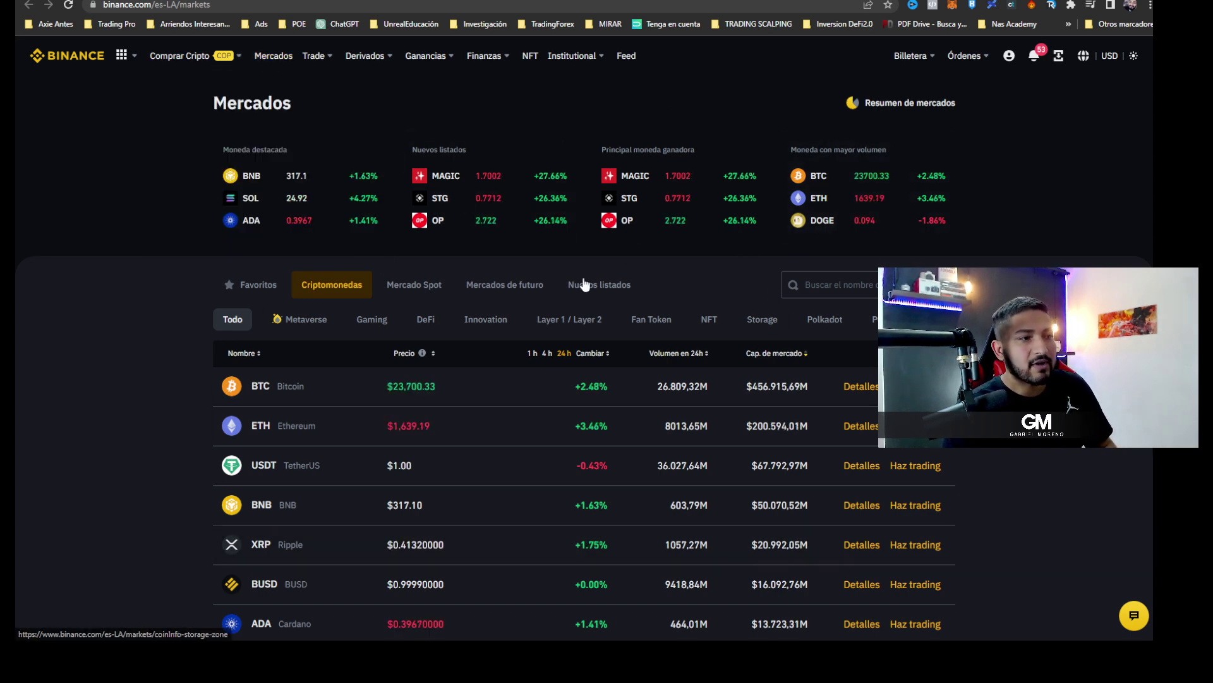
{"action": "left_click", "coordinate": [840, 285]}
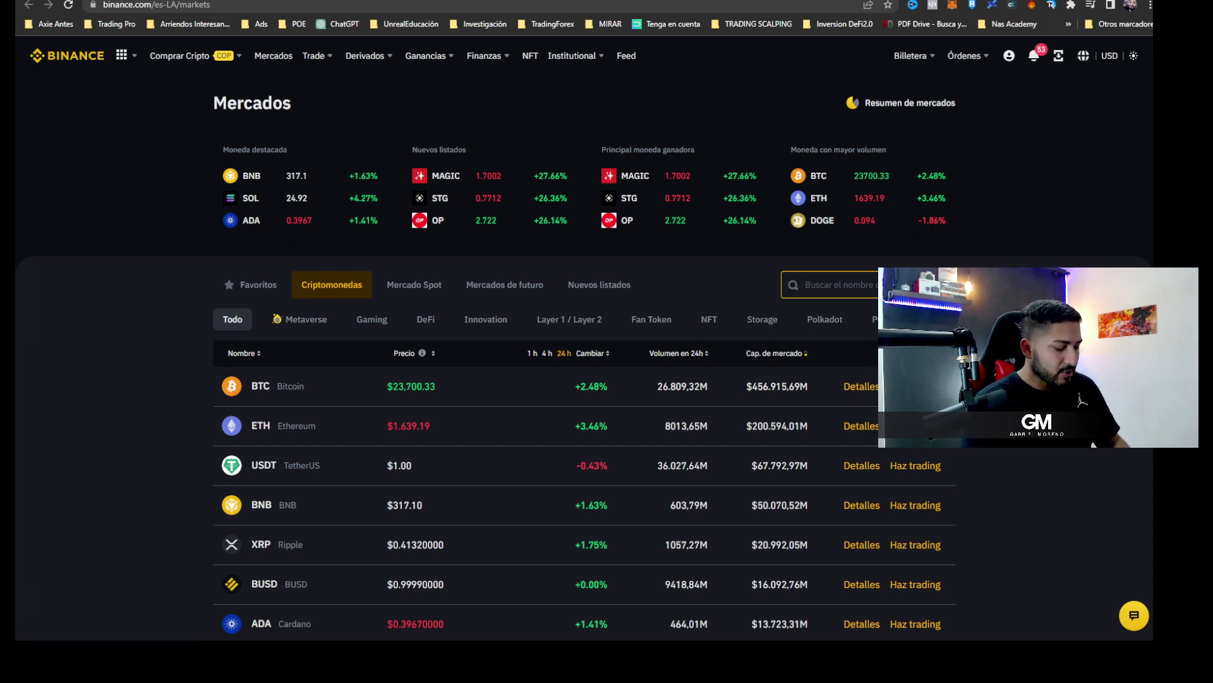
{"action": "type", "text": "AXS"}
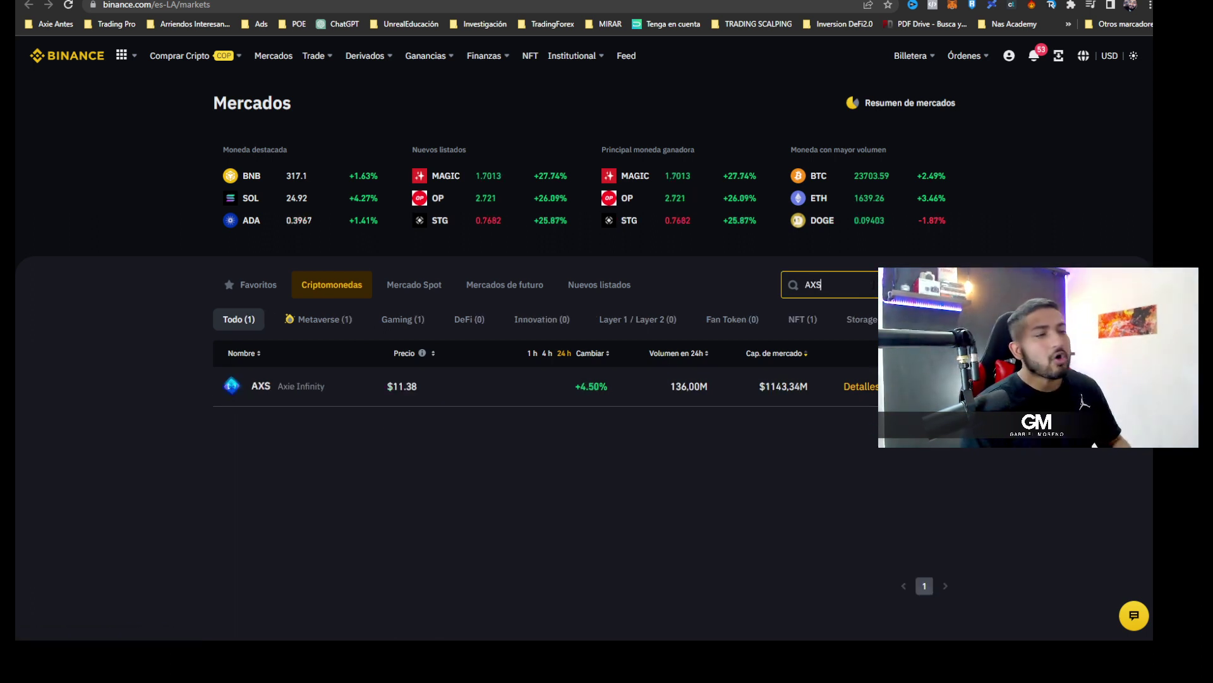
{"action": "left_click_drag", "start_coordinate": [866, 285], "coordinate": [723, 279]}
{"action": "type", "text": "SLP"}
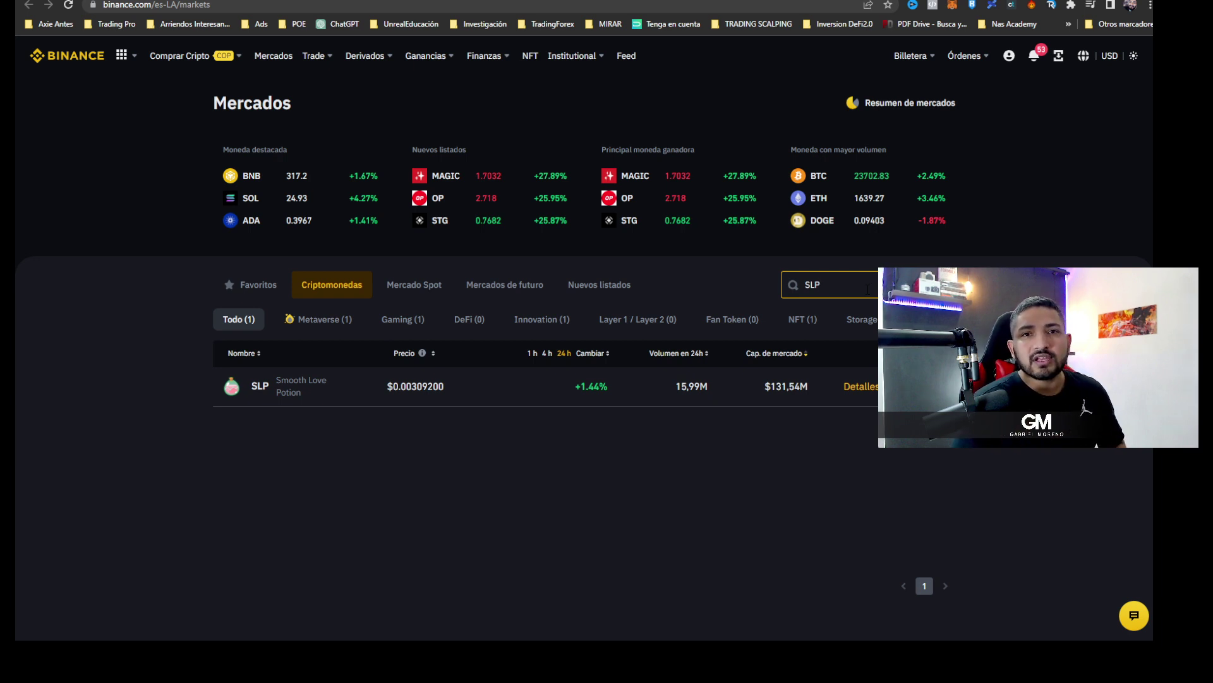
Search the Binance market list for AXS again and open the AXS/BUSD spot trading page.
{"action": "key", "text": "ctrl+a"}
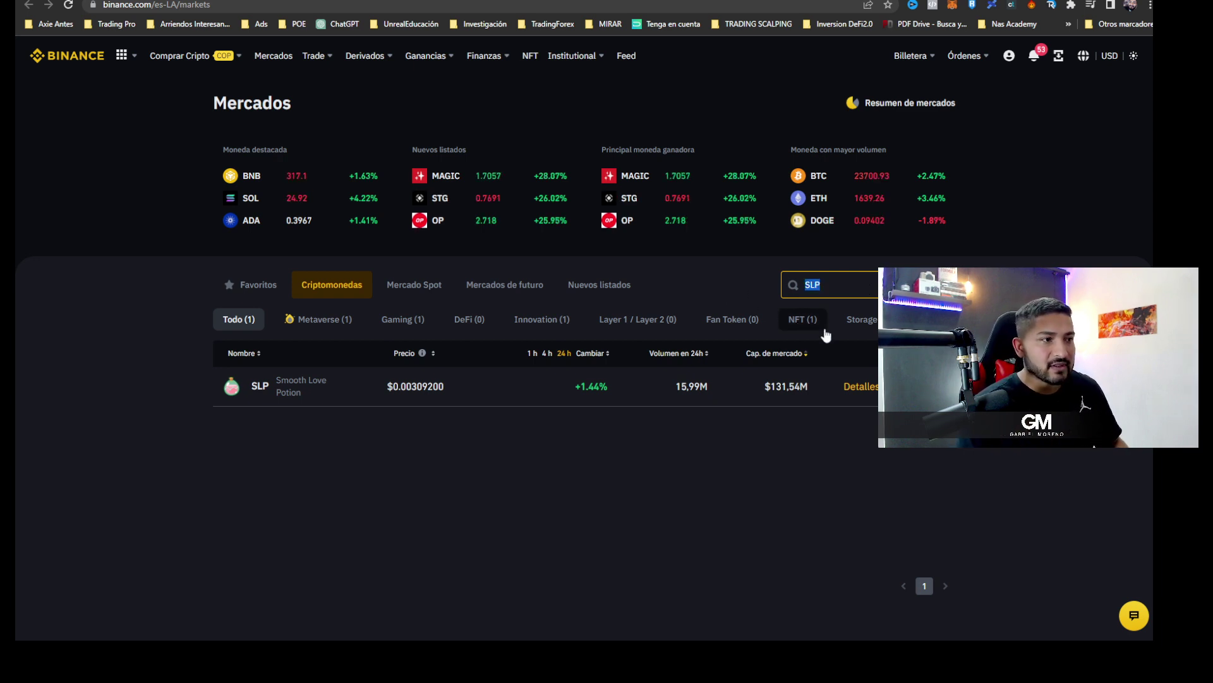
{"action": "type", "text": "AXS"}
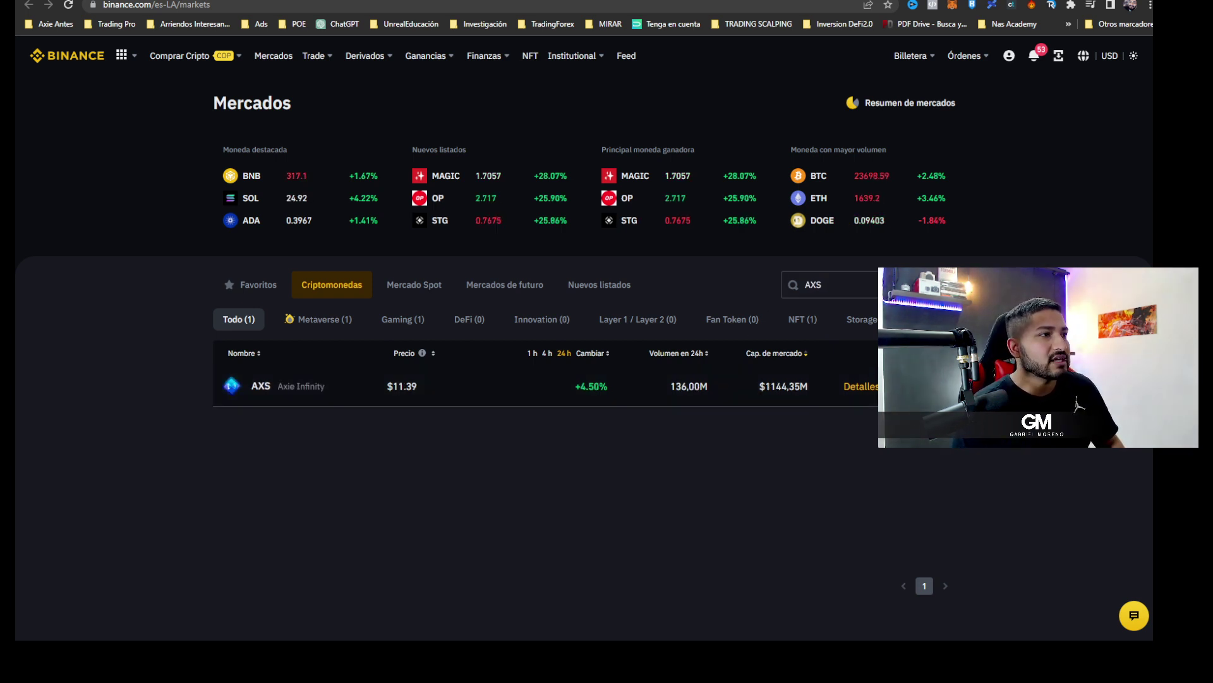
{"action": "left_click", "coordinate": [594, 386]}
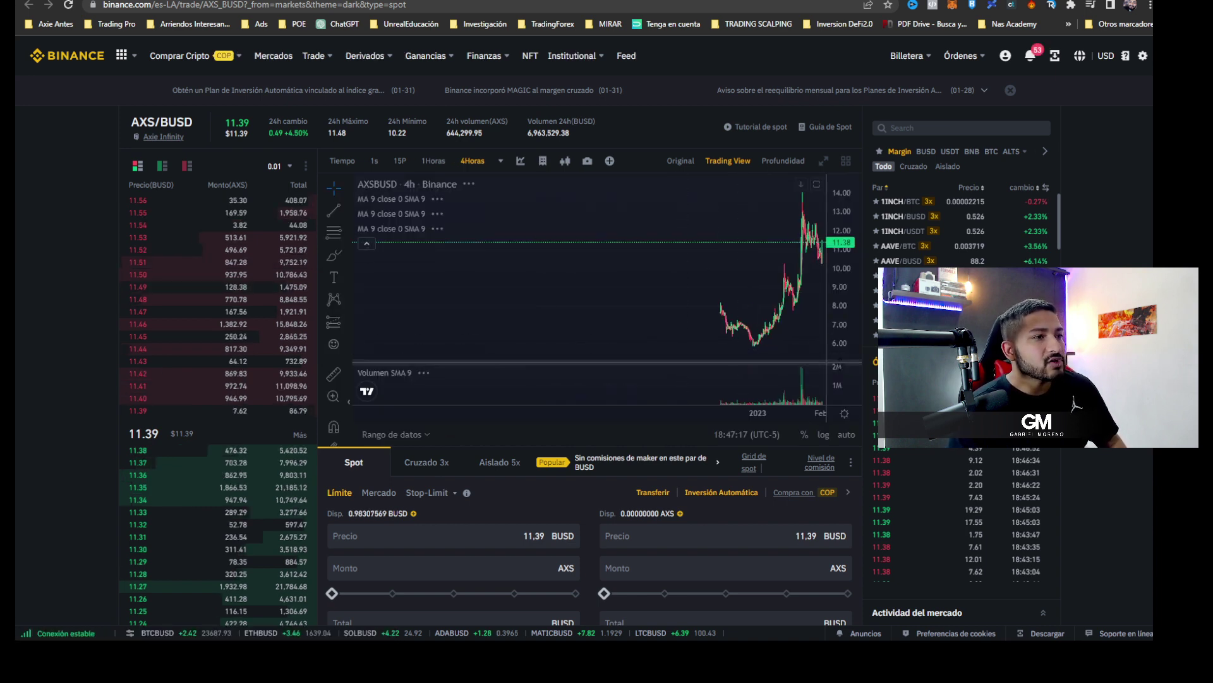
View the market order form, return to the limit order, and set the AXS buy price to 11.4 BUSD.
{"action": "left_click", "coordinate": [387, 497]}
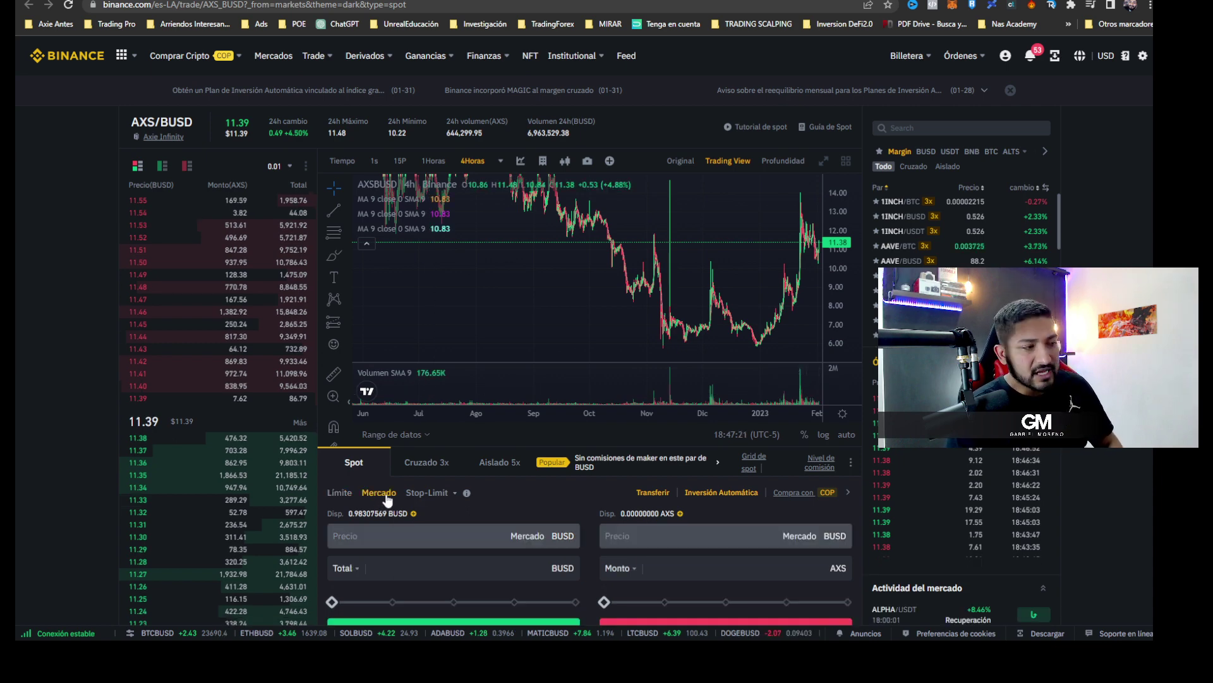
{"action": "left_click", "coordinate": [340, 493]}
{"action": "left_click", "coordinate": [504, 537]}
{"action": "left_click", "coordinate": [538, 570]}
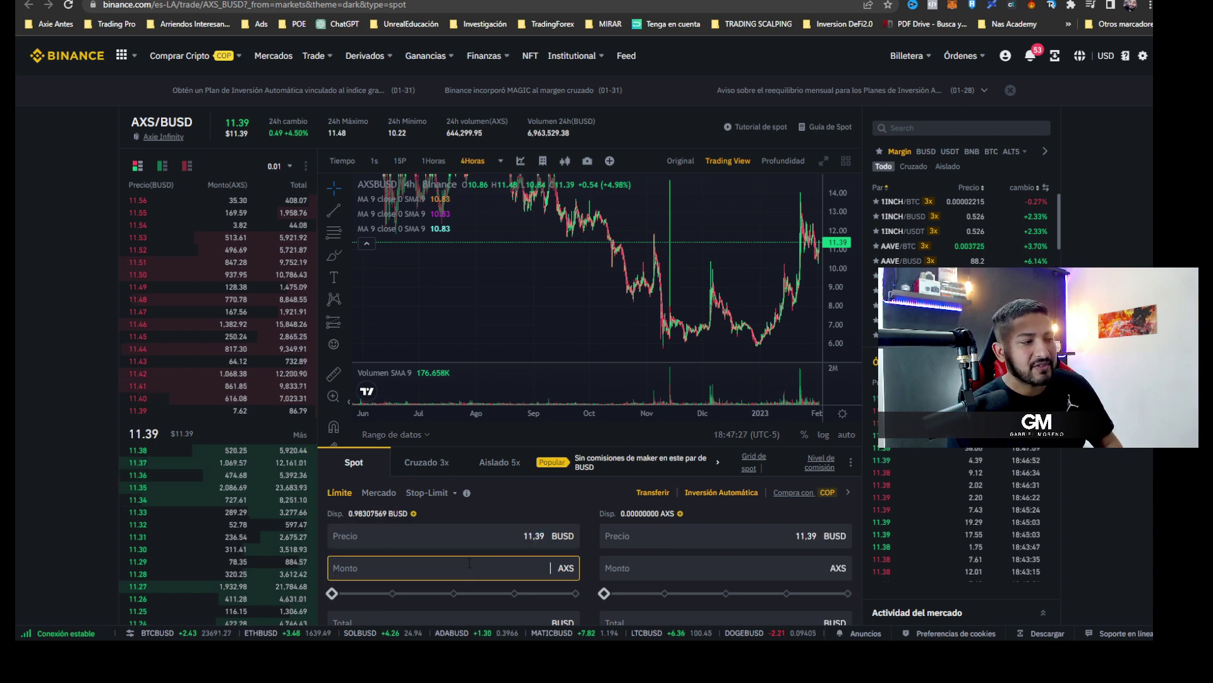
{"action": "mouse_move", "coordinate": [144, 418]}
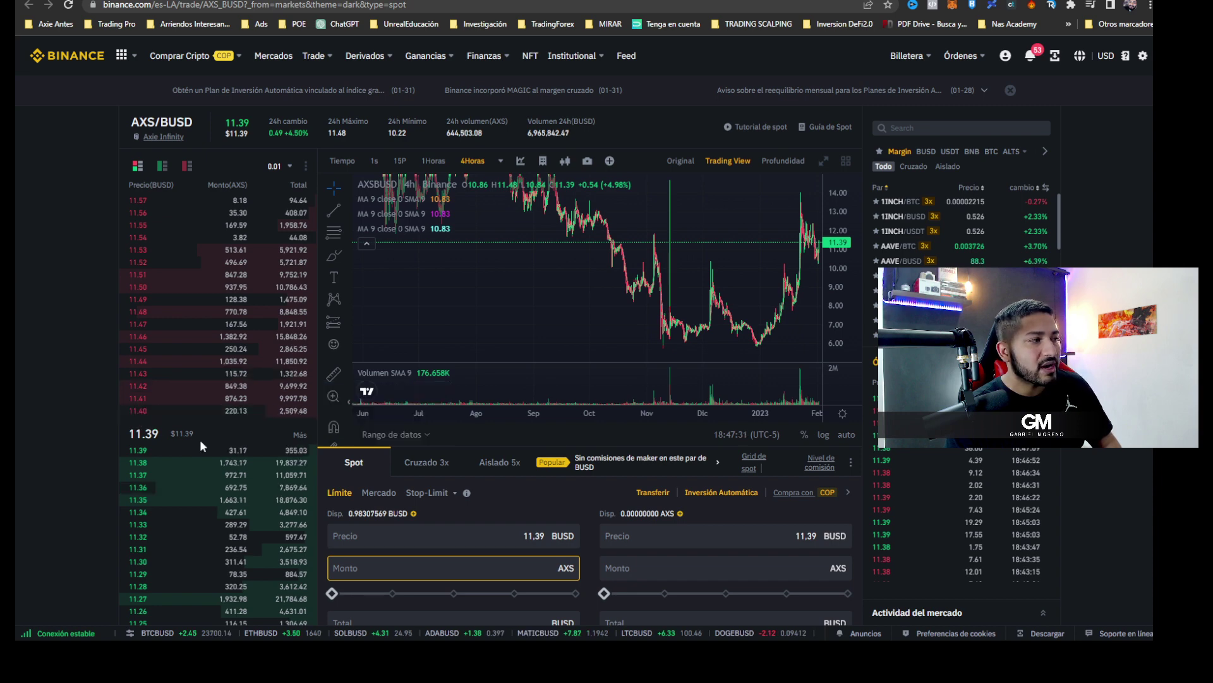
{"action": "left_click", "coordinate": [534, 535]}
{"action": "left_click_drag", "start_coordinate": [534, 536], "coordinate": [596, 544]}
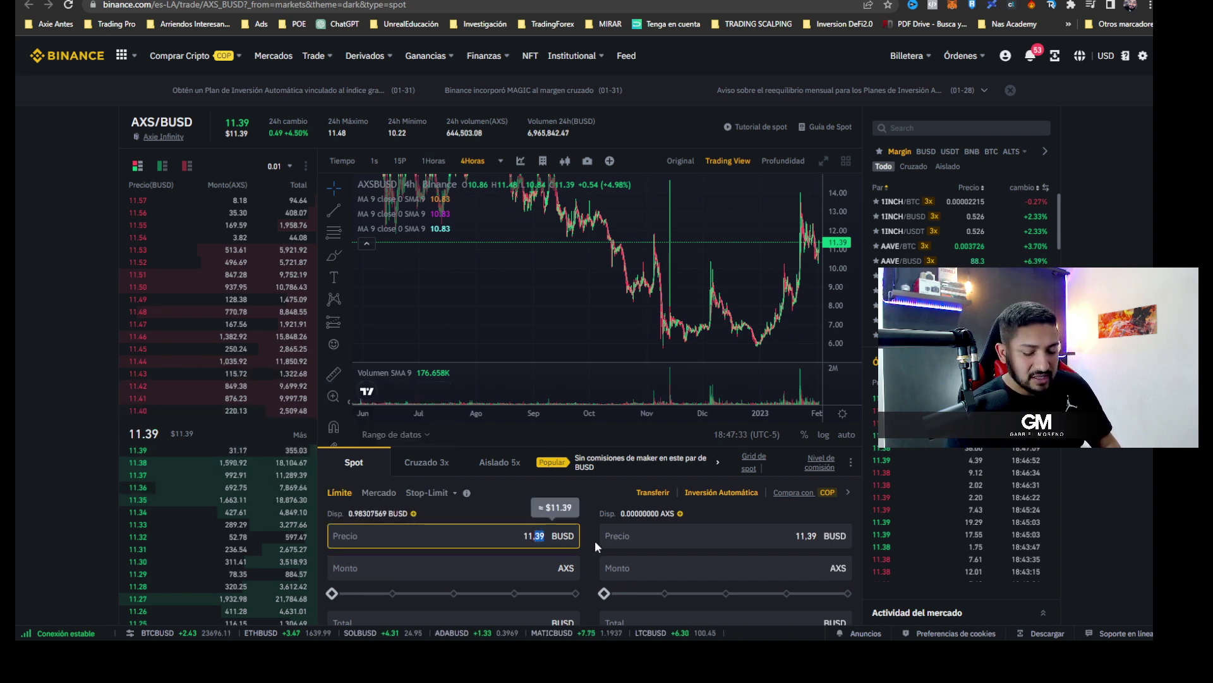
{"action": "type", "text": "4"}
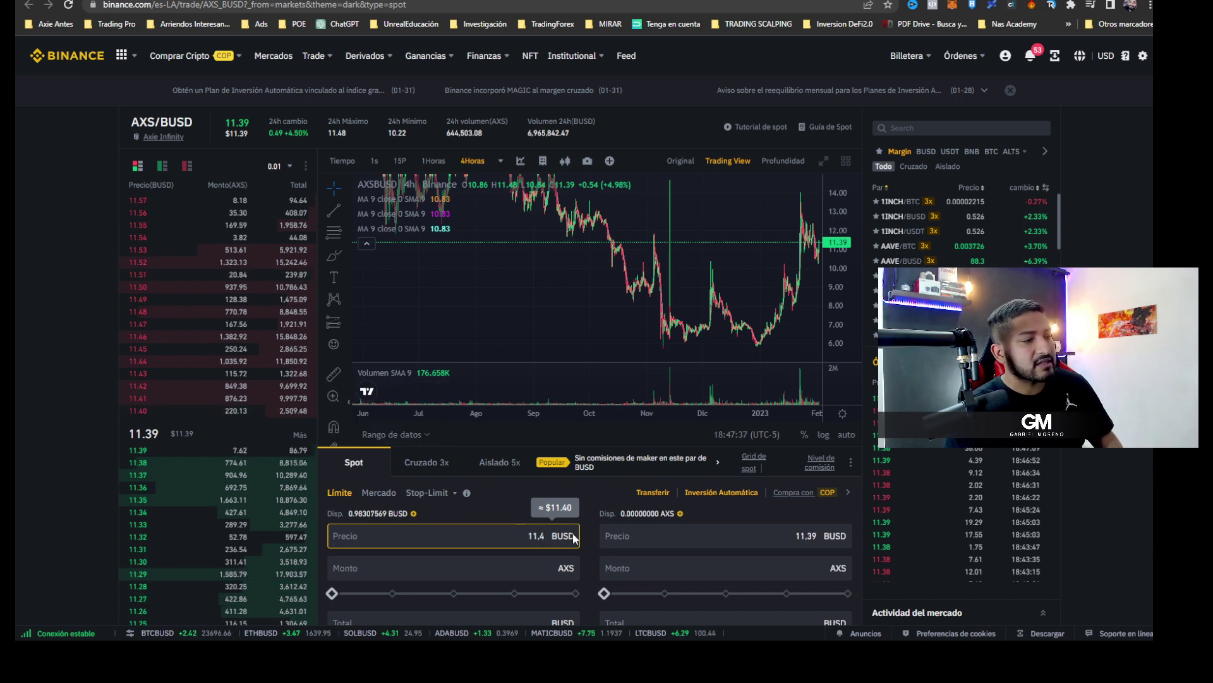
Enter 200 AXS as the limit buy order's amount and select its total field.
{"action": "left_click", "coordinate": [481, 567]}
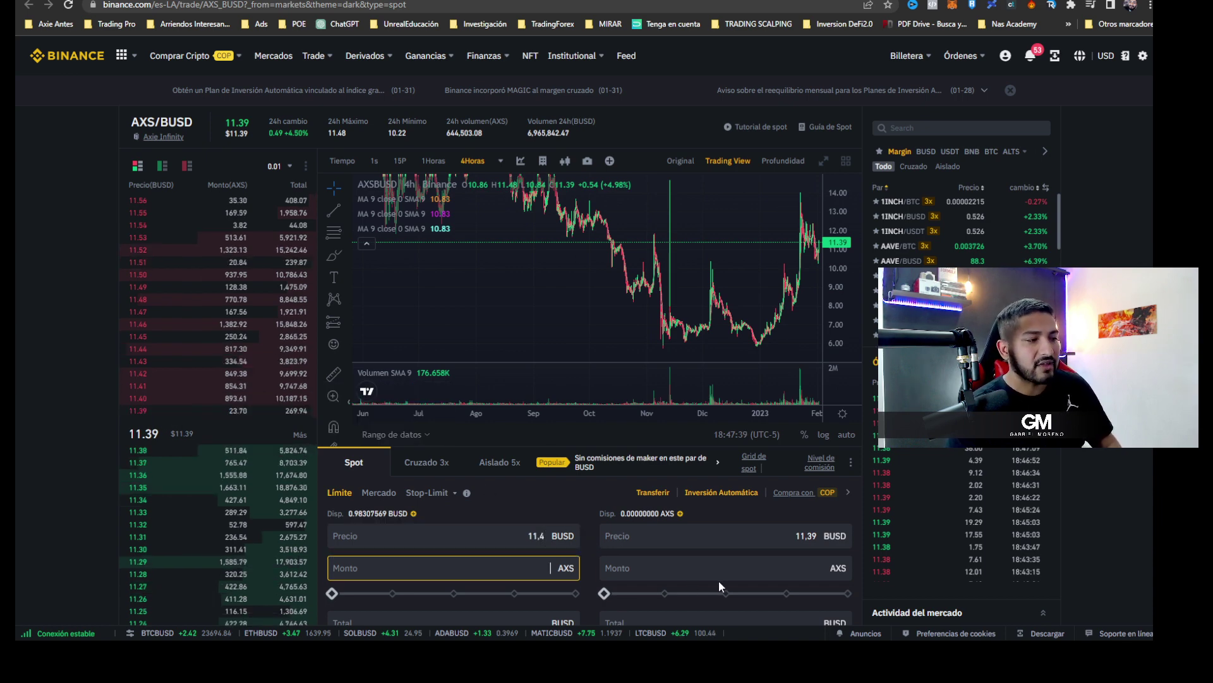
{"action": "type", "text": "200"}
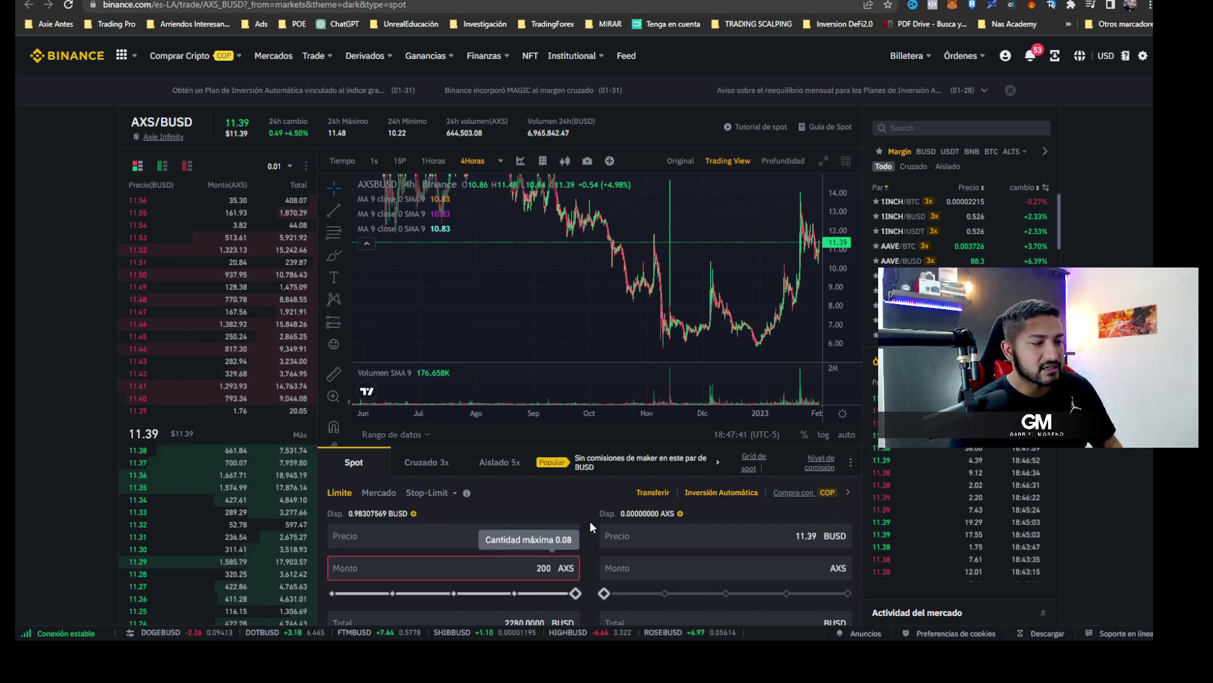
{"action": "scroll", "coordinate": [590, 521], "scroll_direction": "down", "scroll_amount": 3}
{"action": "left_click", "coordinate": [548, 418]}
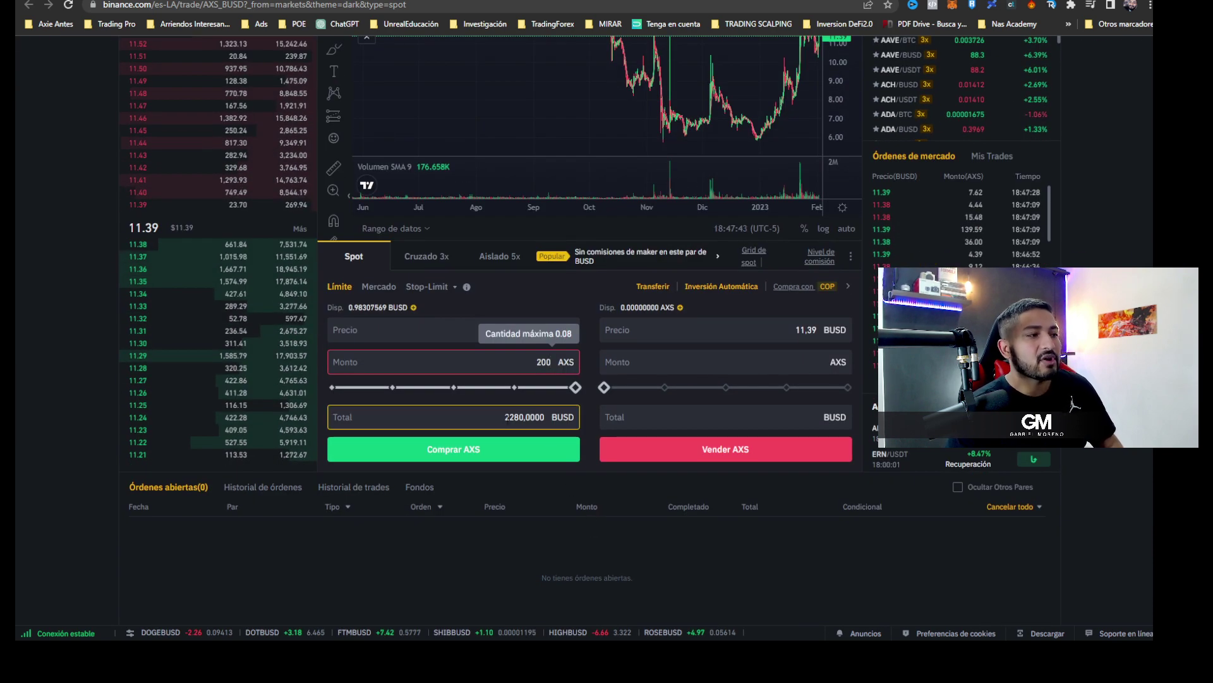